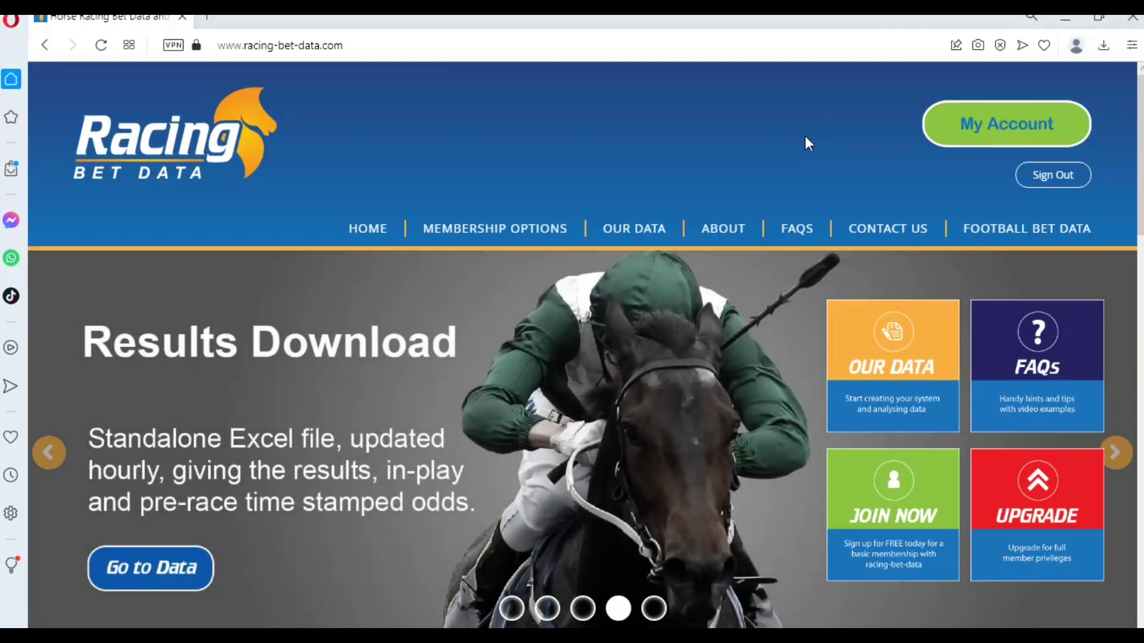
# - Show the OUR DATA dropdown, listing the data sections from Introduction to Bespoke Datasets
pyautogui.moveTo(650, 235)
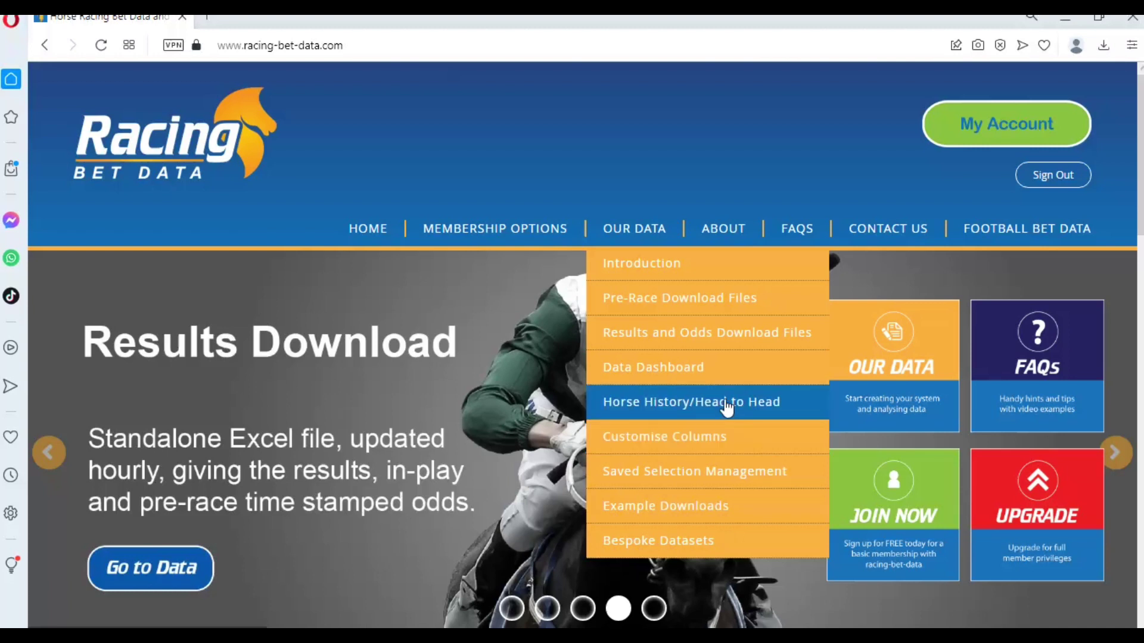
# - On the Data Dashboard, search Yesterday's races to get 96 records from 30/07/2023
pyautogui.click(716, 369)
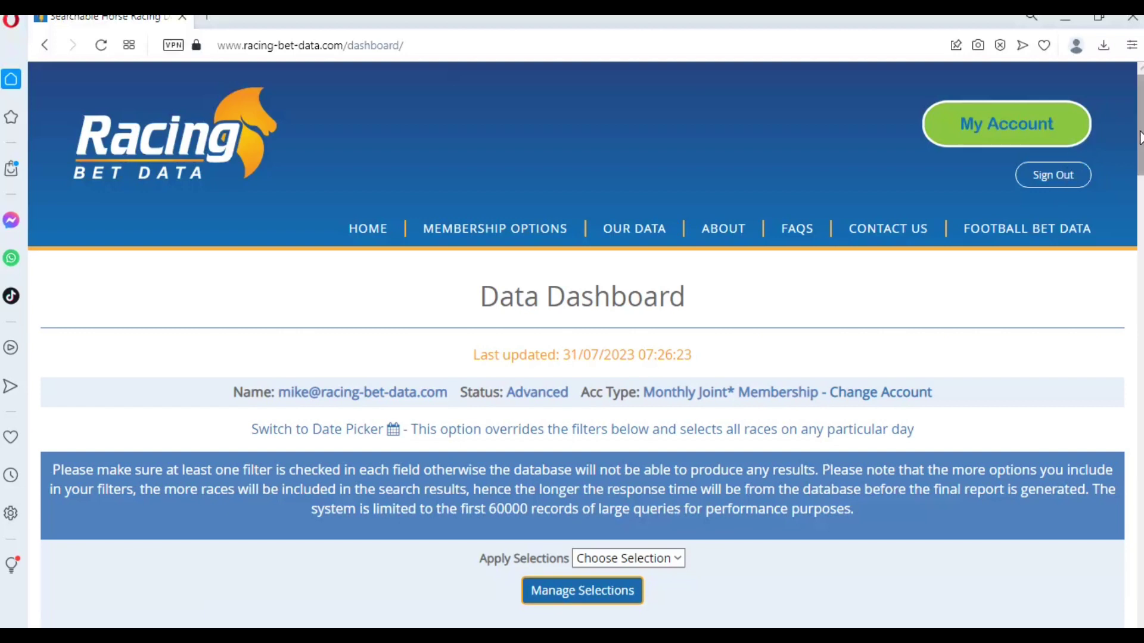
pyautogui.scroll(-9, 1135, 161)
pyautogui.moveTo(1122, 402); pyautogui.dragTo(1115, 444)
pyautogui.scroll(-20, 1115, 443)
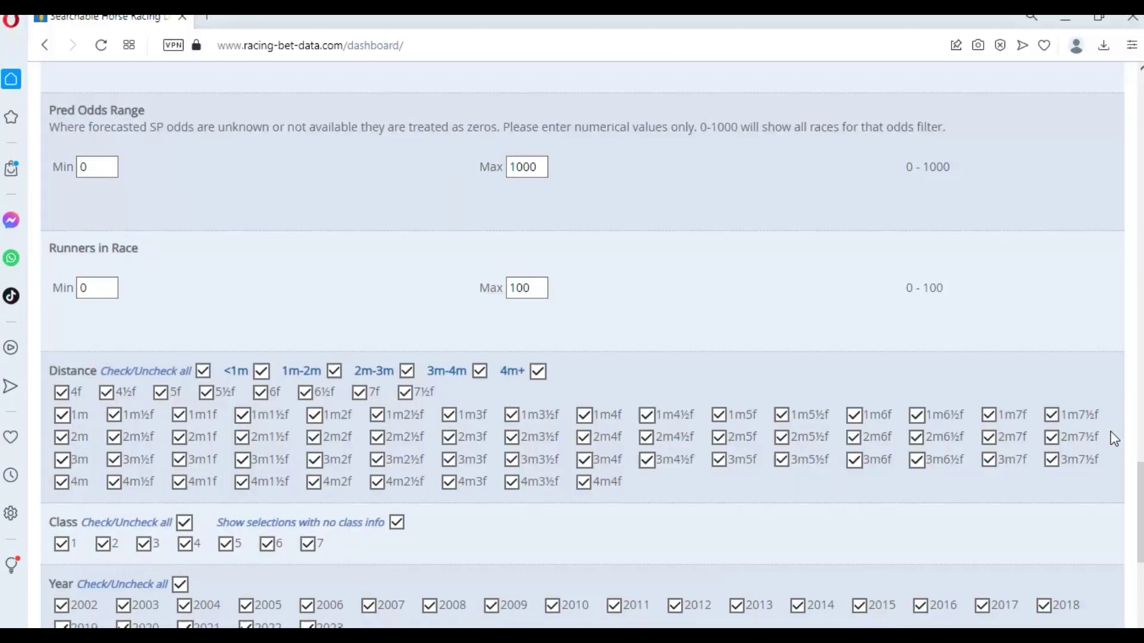
pyautogui.scroll(-8, 1107, 432)
pyautogui.click(172, 367)
pyautogui.click(485, 434)
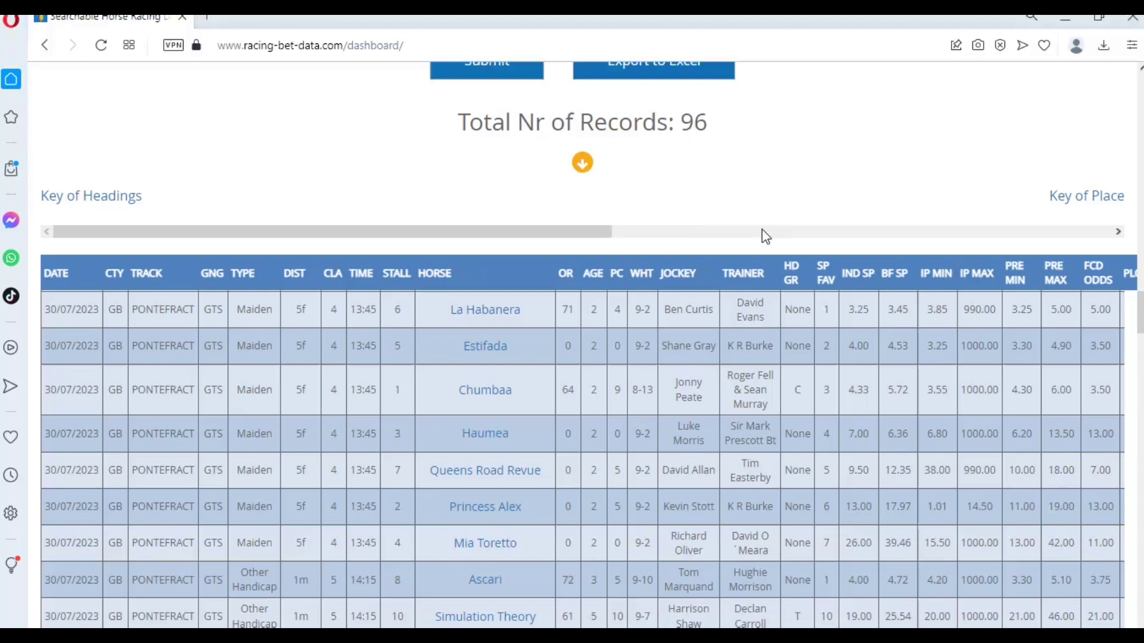
# - Scroll the results table right to reveal the PRE MIN through BF PL SP, PR and PLR columns
pyautogui.click(809, 233)
pyautogui.moveTo(1041, 234); pyautogui.dragTo(1095, 233)
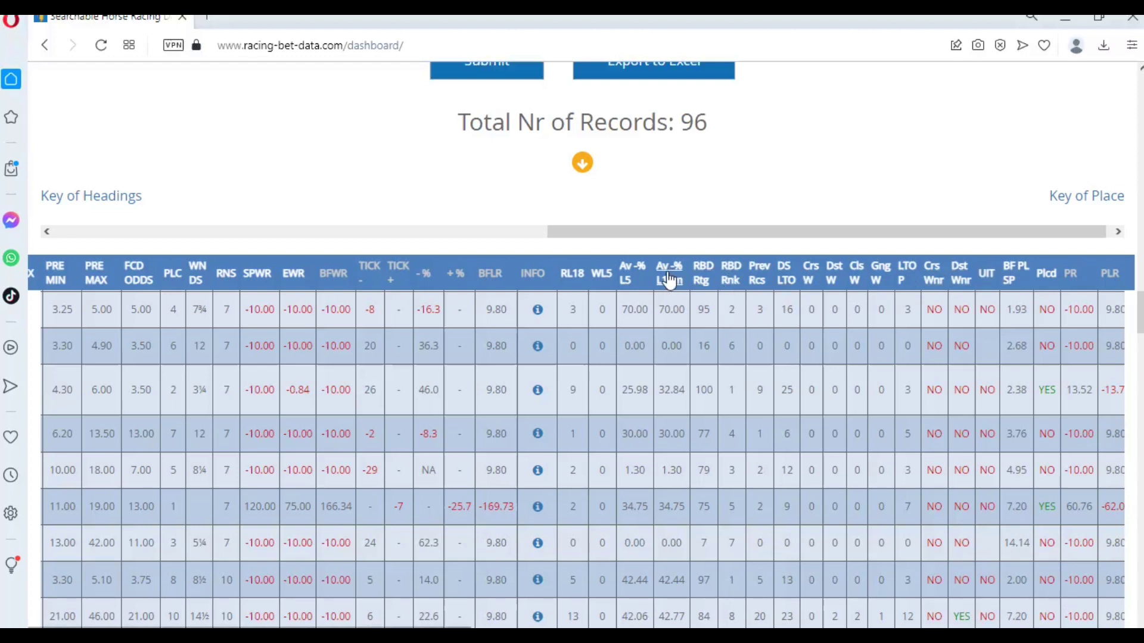
# - Open the Key of Headings and read the abbreviations from CRY (Country) to PLR (Place Lay Return)
pyautogui.click(105, 197)
pyautogui.scroll(-5, 688, 302)
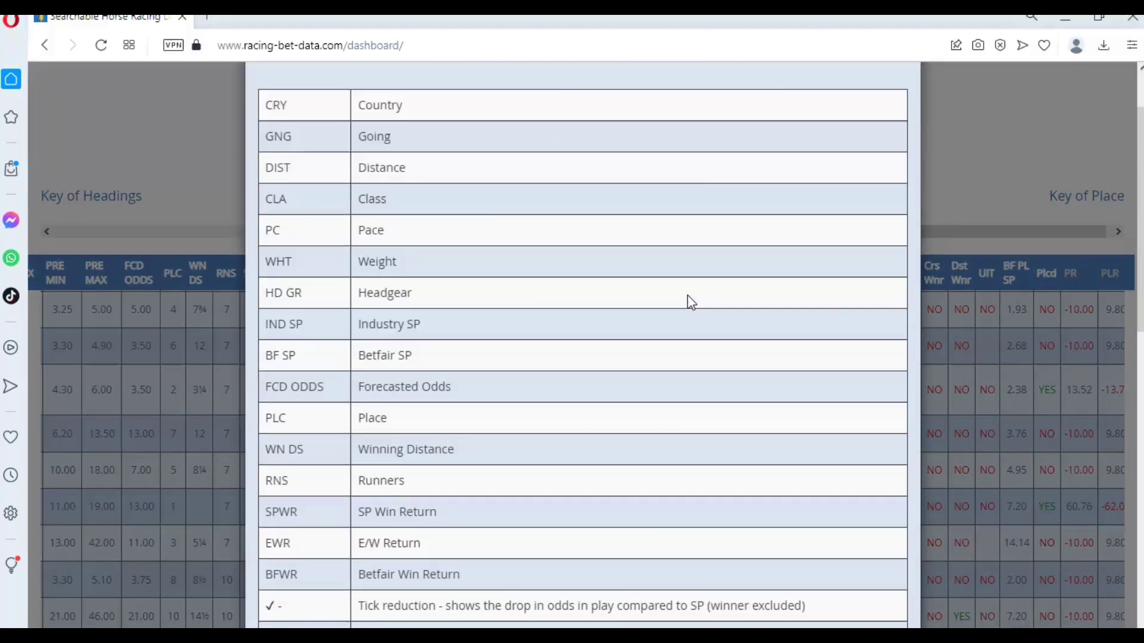
pyautogui.scroll(-5, 690, 302)
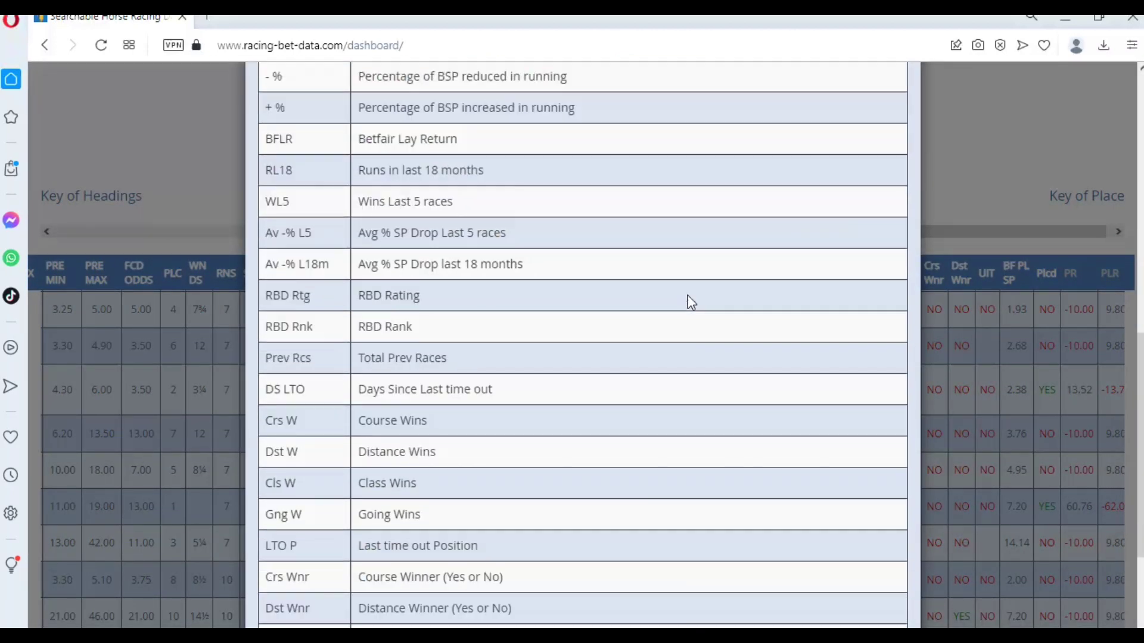
pyautogui.scroll(-2, 690, 302)
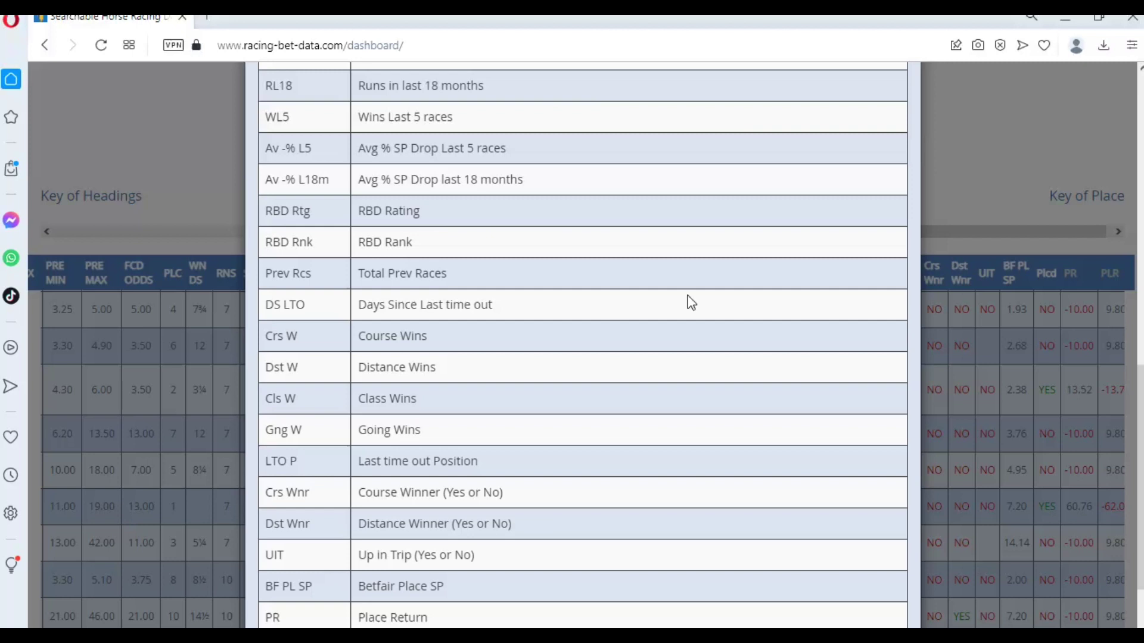
pyautogui.scroll(-2, 690, 302)
pyautogui.scroll(1, 494, 169)
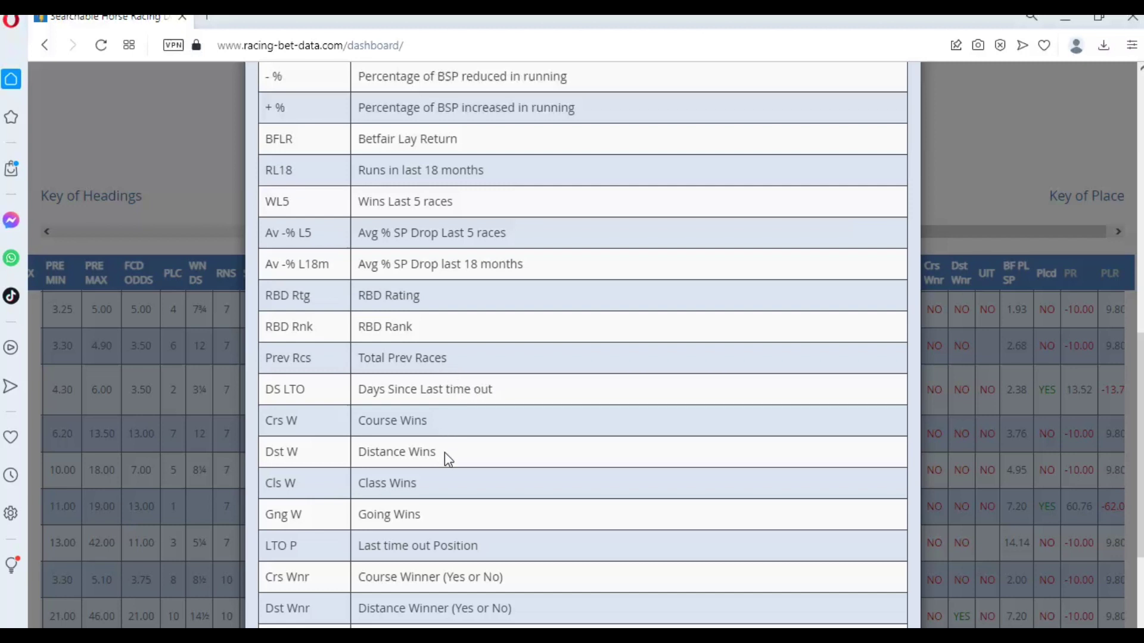
pyautogui.scroll(-1, 484, 508)
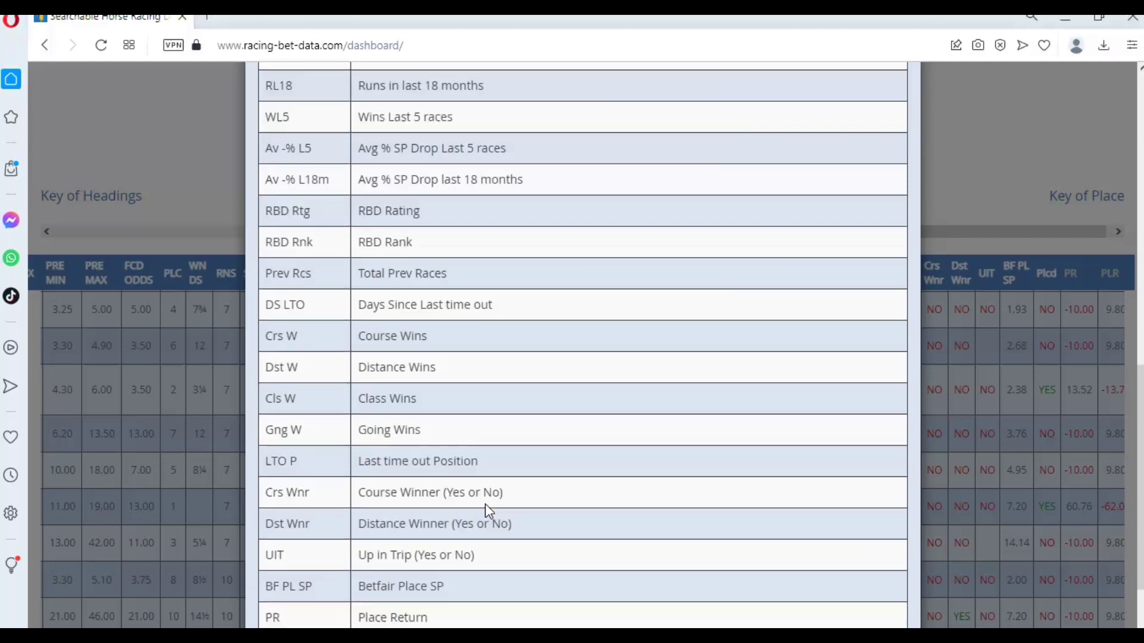
pyautogui.scroll(-1, 452, 476)
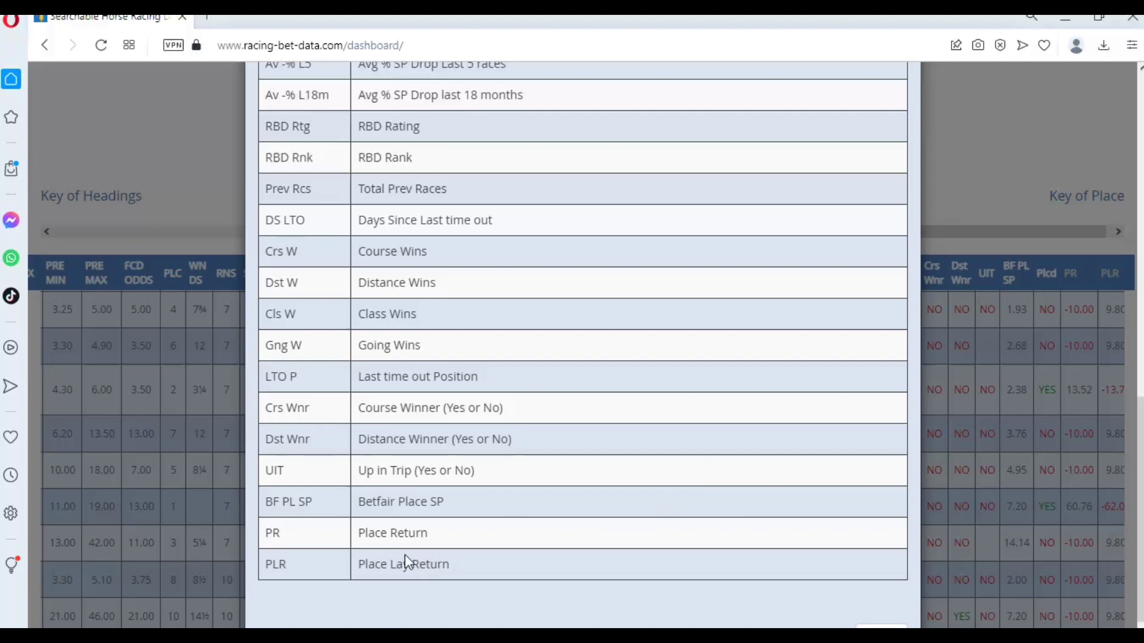
pyautogui.scroll(15, 670, 408)
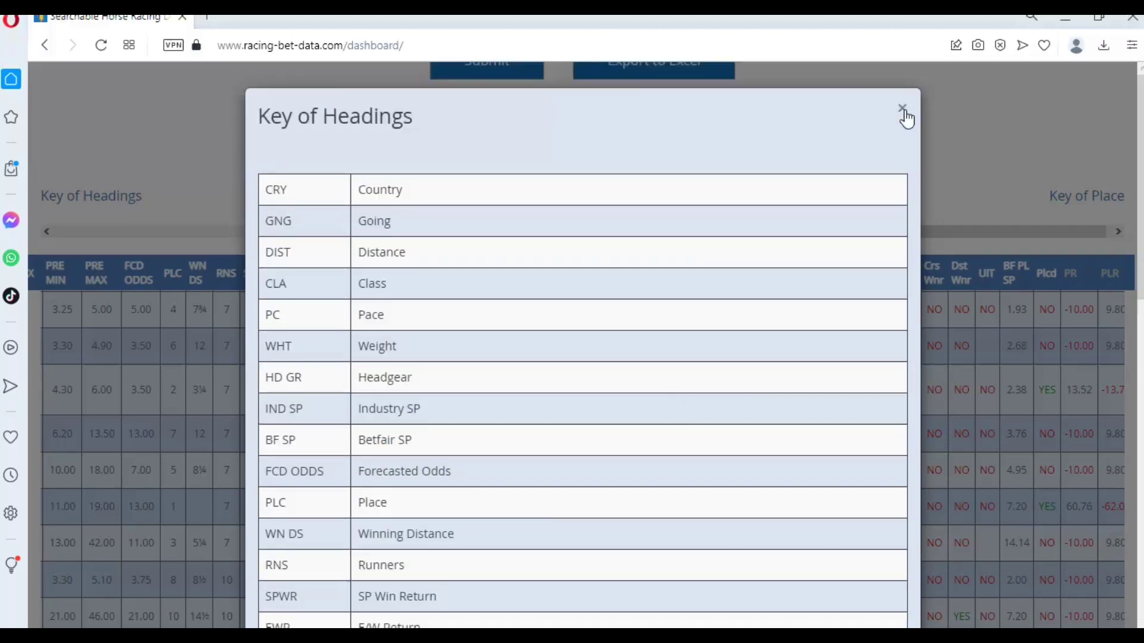
# - Close the Key of Headings and sort the 96 results by Plcd, unplaced runners first
pyautogui.click(903, 109)
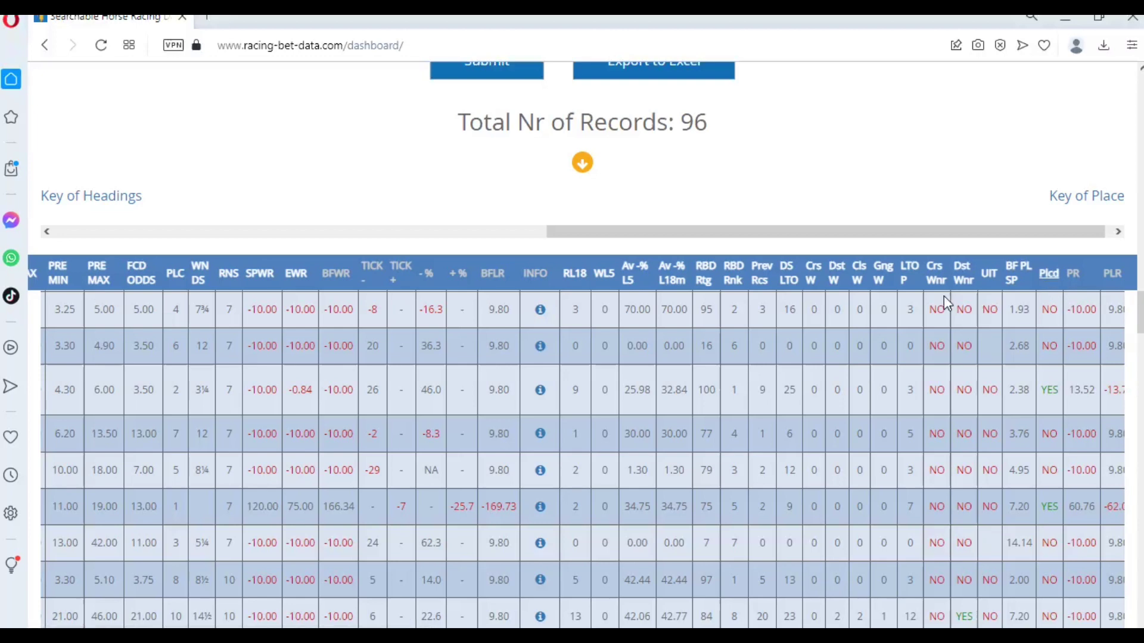
pyautogui.click(906, 280)
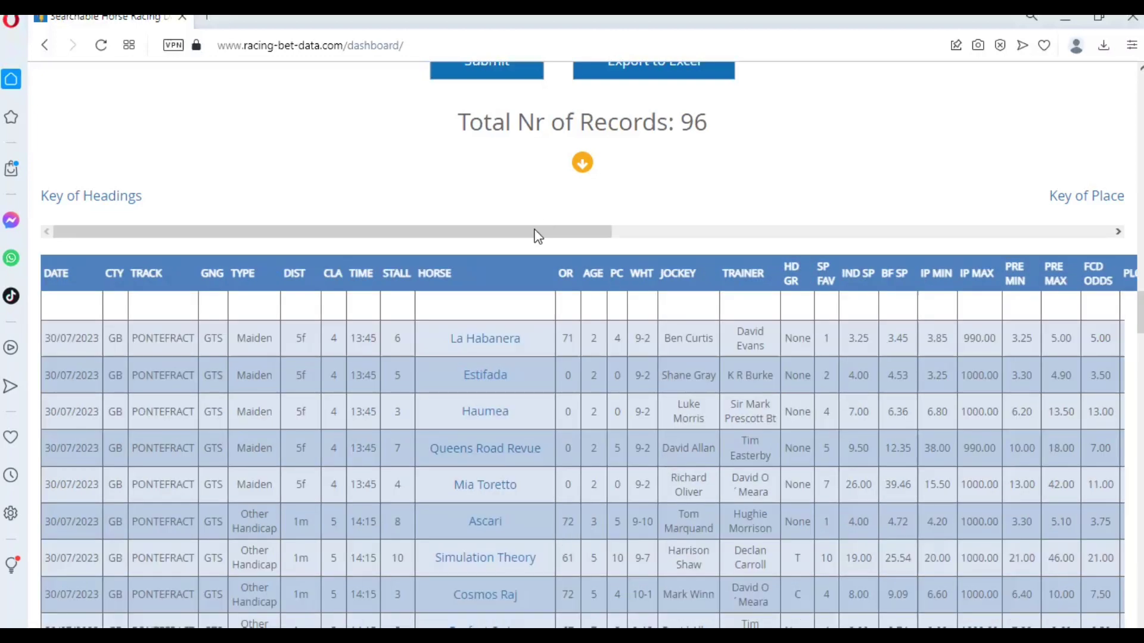
pyautogui.moveTo(572, 242); pyautogui.dragTo(1034, 271)
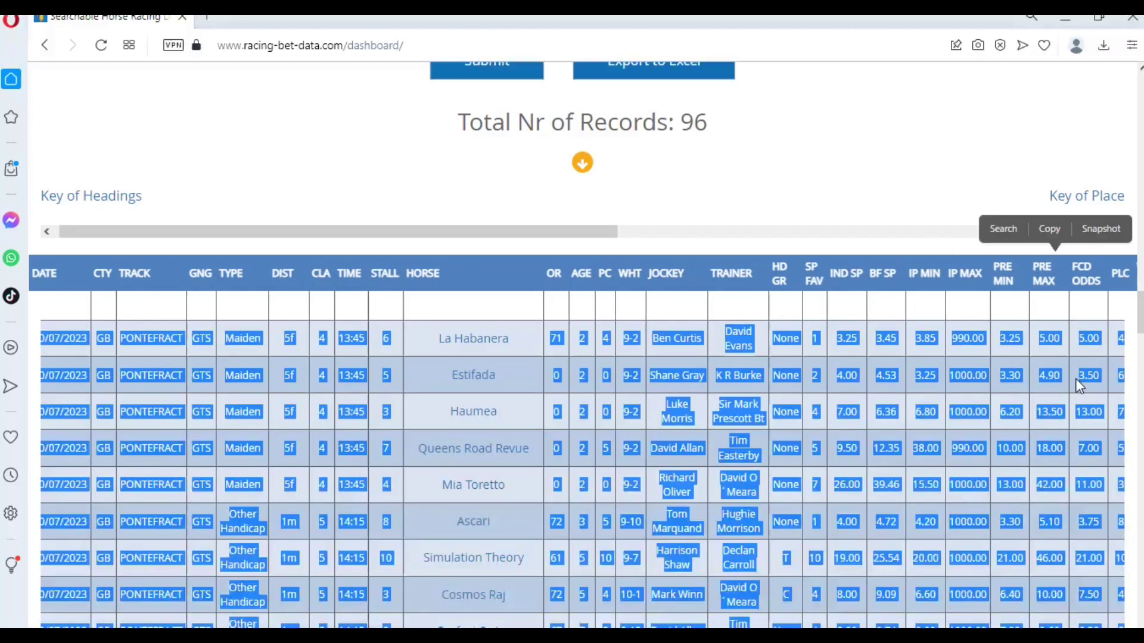
pyautogui.click(953, 236)
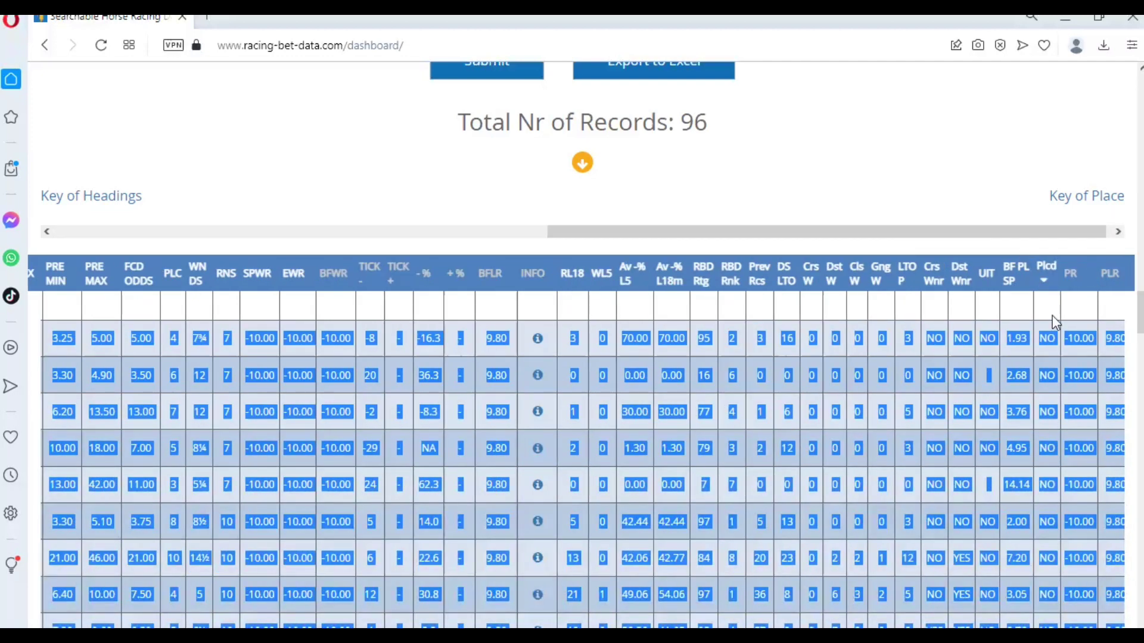
pyautogui.click(1080, 409)
pyautogui.scroll(-7, 1073, 414)
pyautogui.scroll(3, 1069, 419)
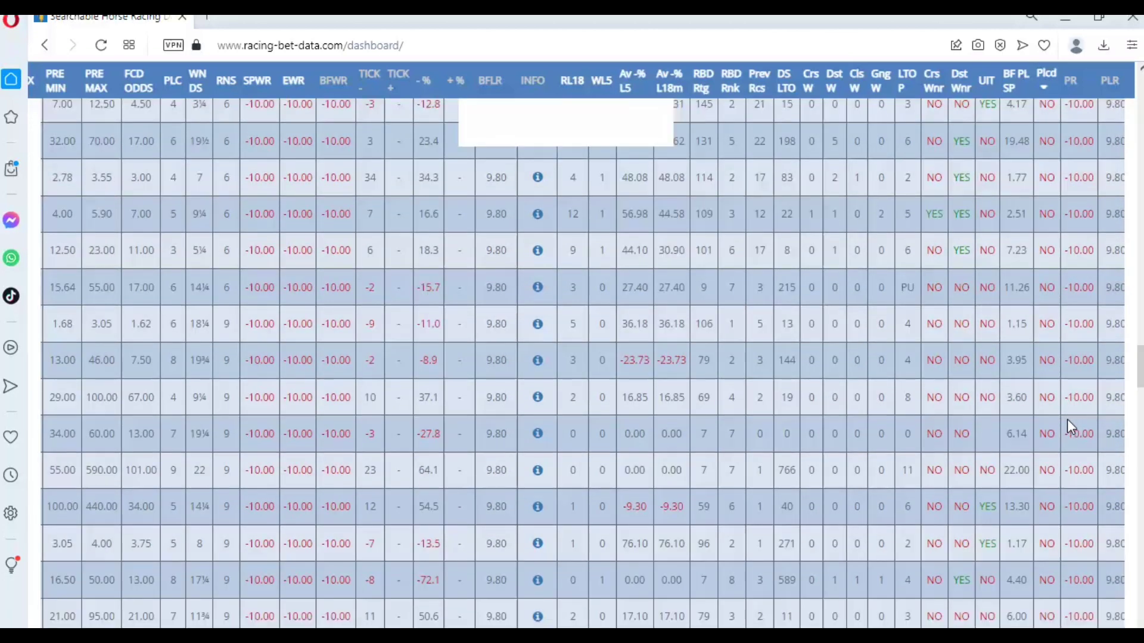
pyautogui.scroll(5, 1068, 424)
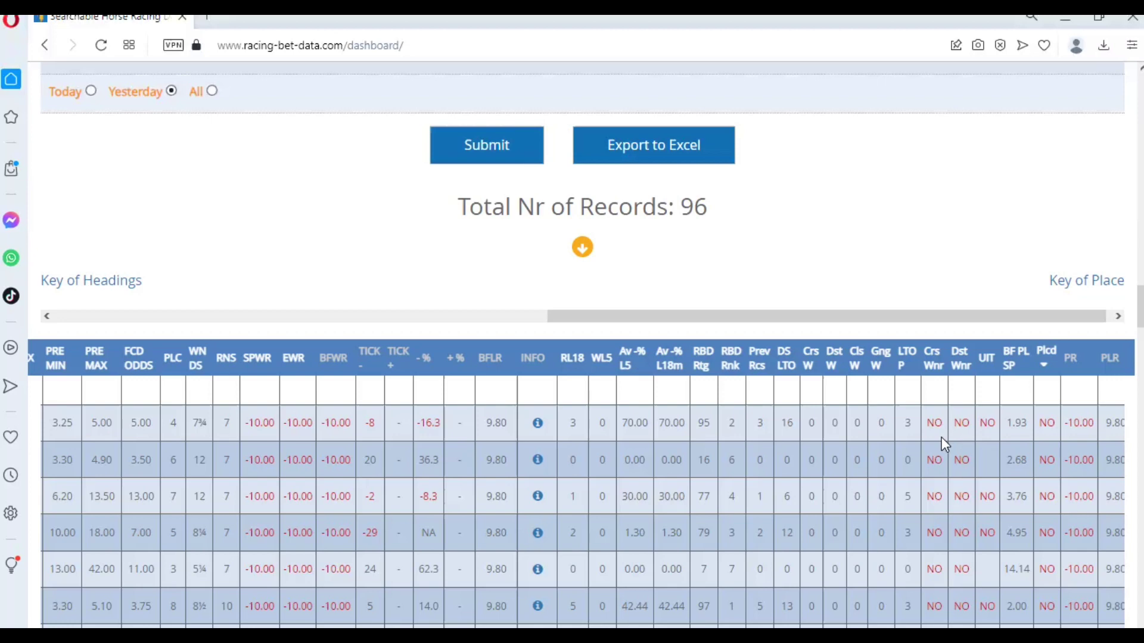
pyautogui.scroll(-3, 943, 444)
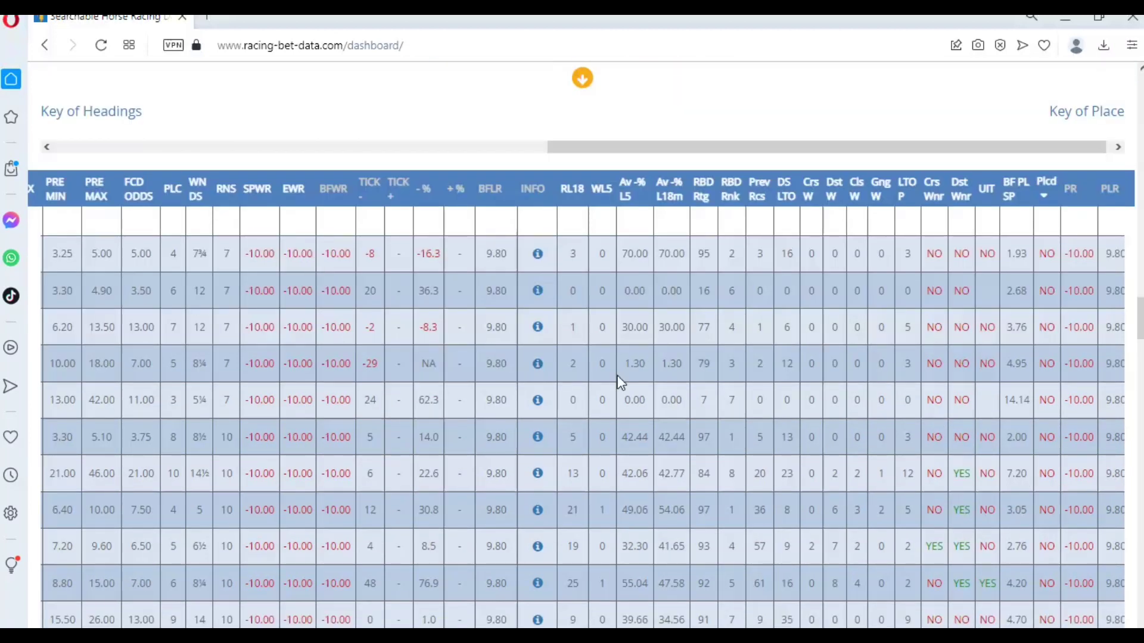
pyautogui.scroll(-5, 619, 382)
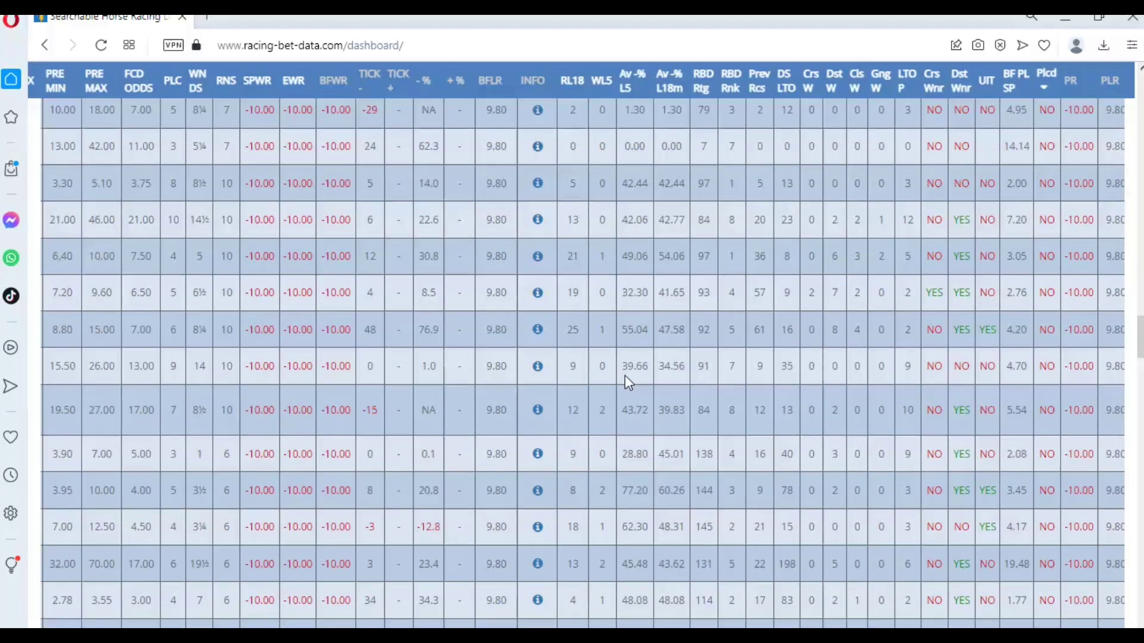
pyautogui.scroll(-5, 628, 383)
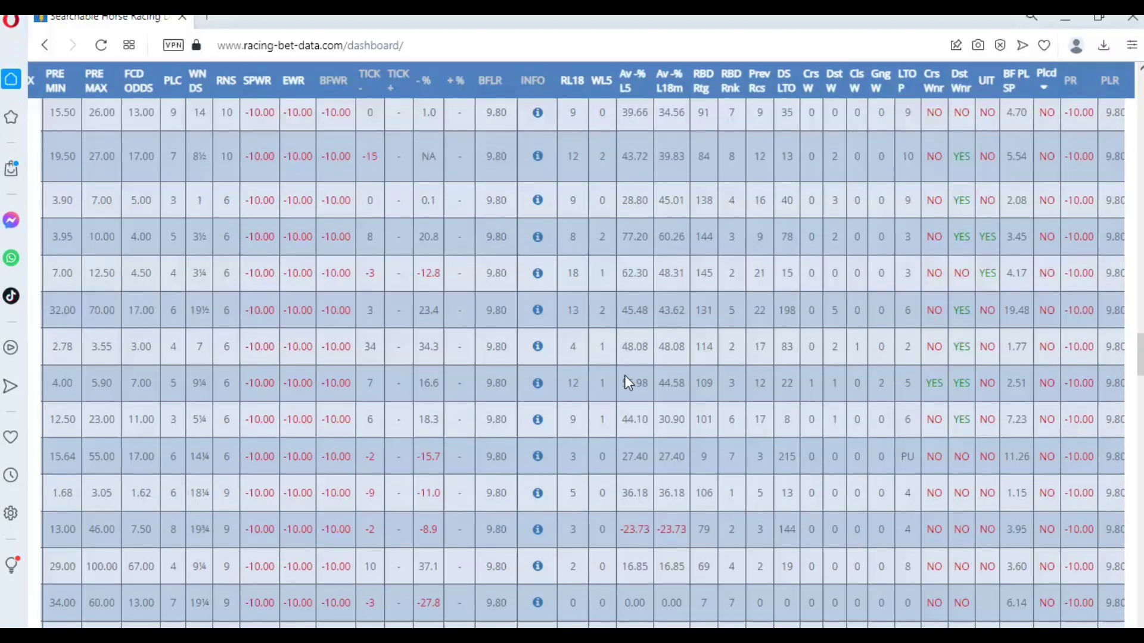
pyautogui.scroll(-5, 628, 383)
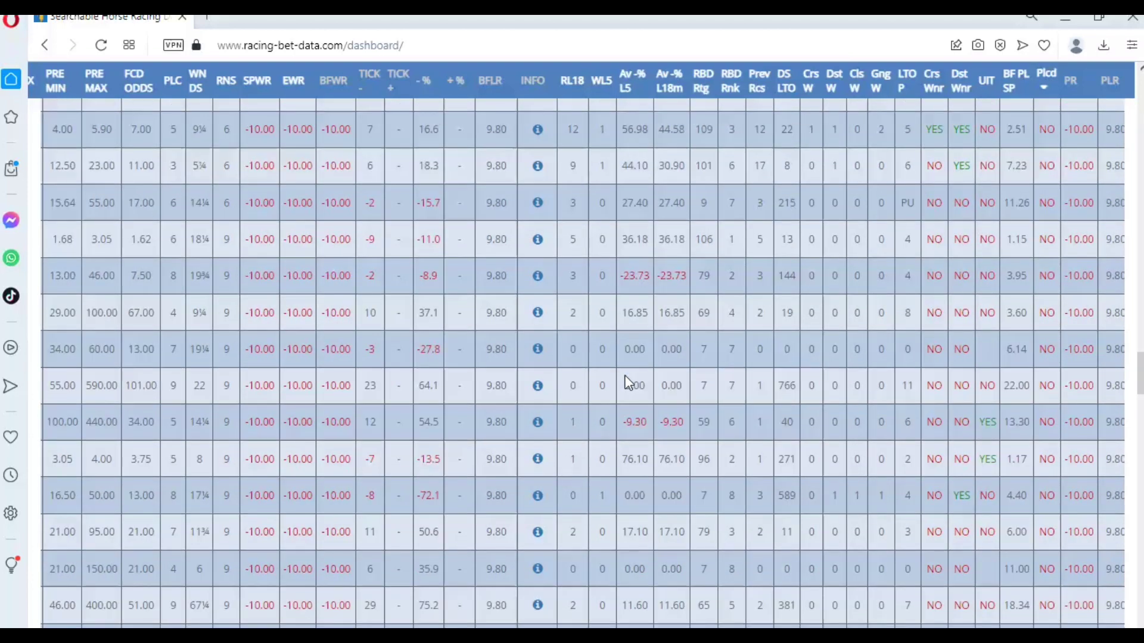
pyautogui.scroll(5, 626, 382)
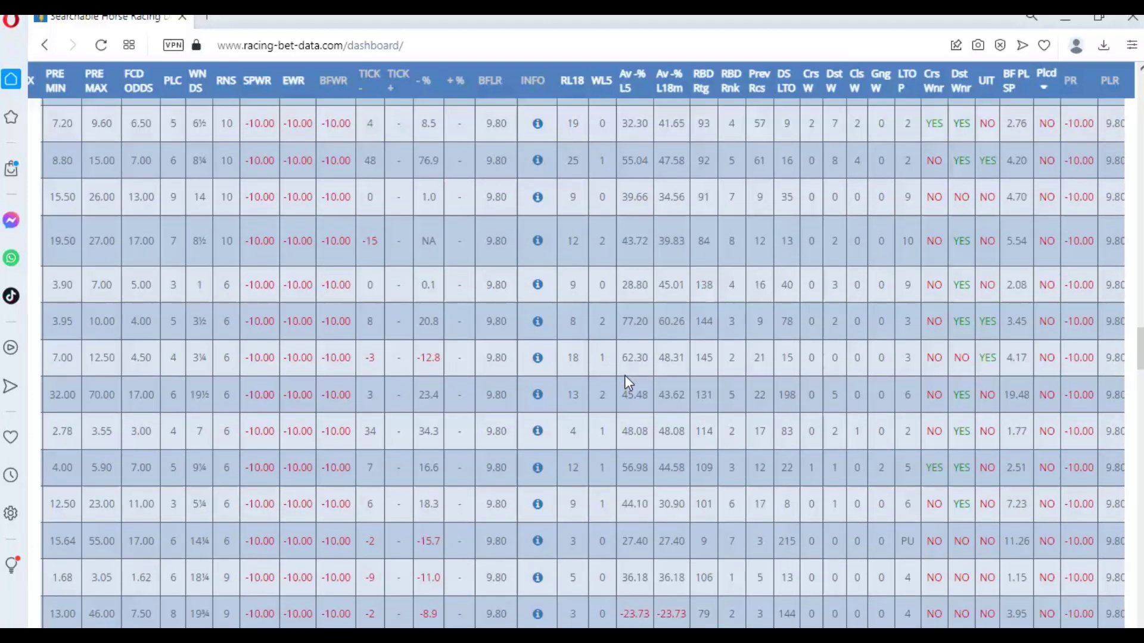
pyautogui.scroll(-10, 944, 267)
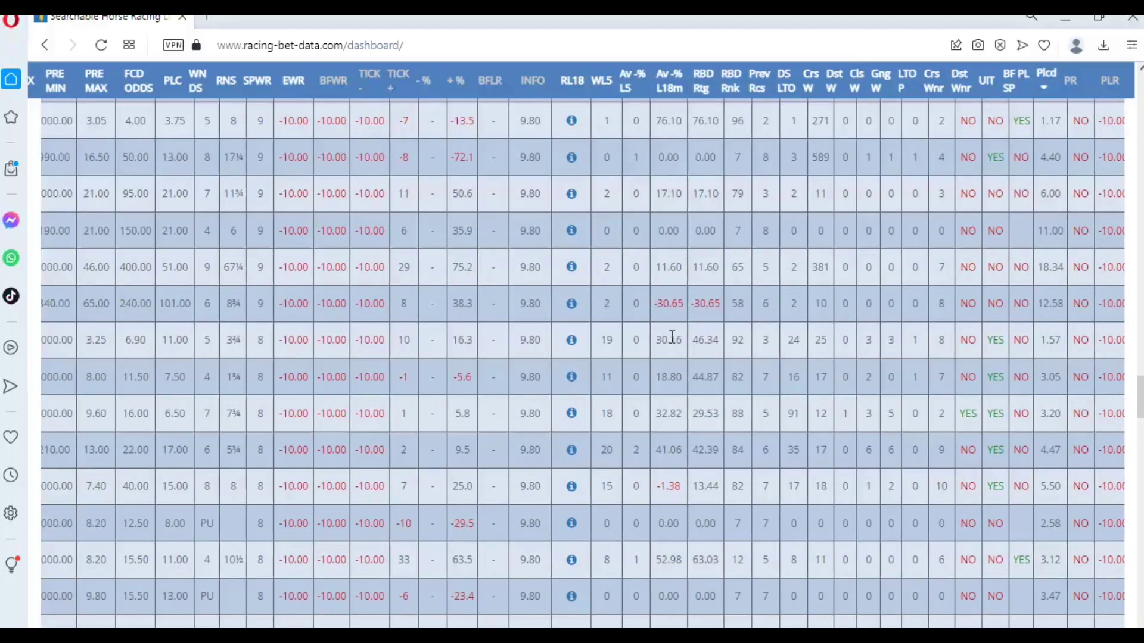
pyautogui.hscroll(-10, 671, 337)
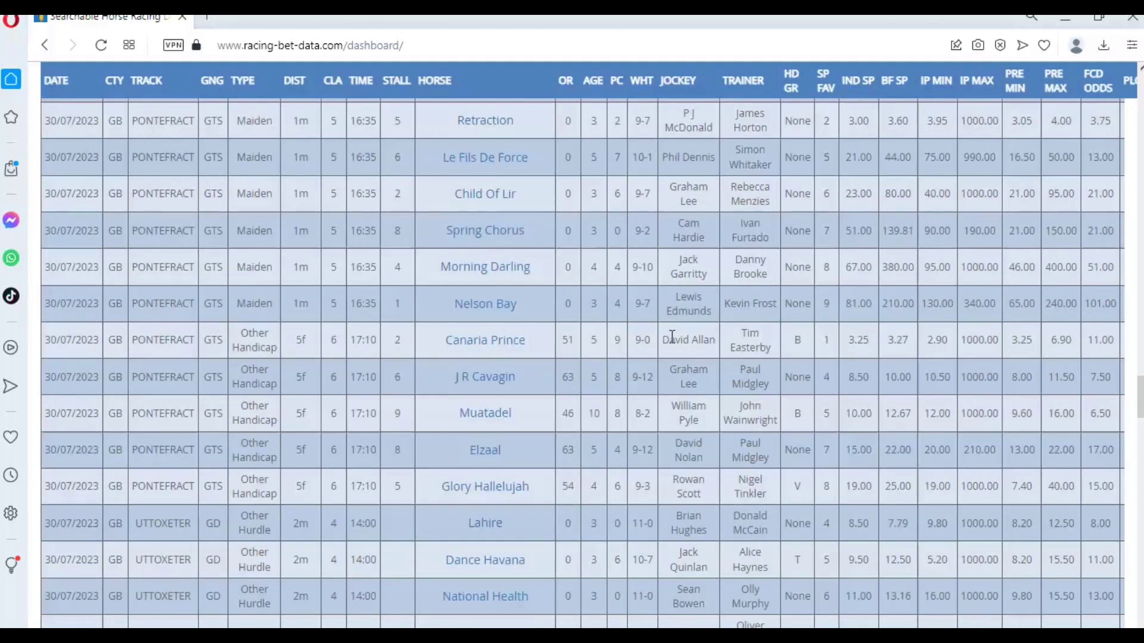
pyautogui.hscroll(10, 672, 337)
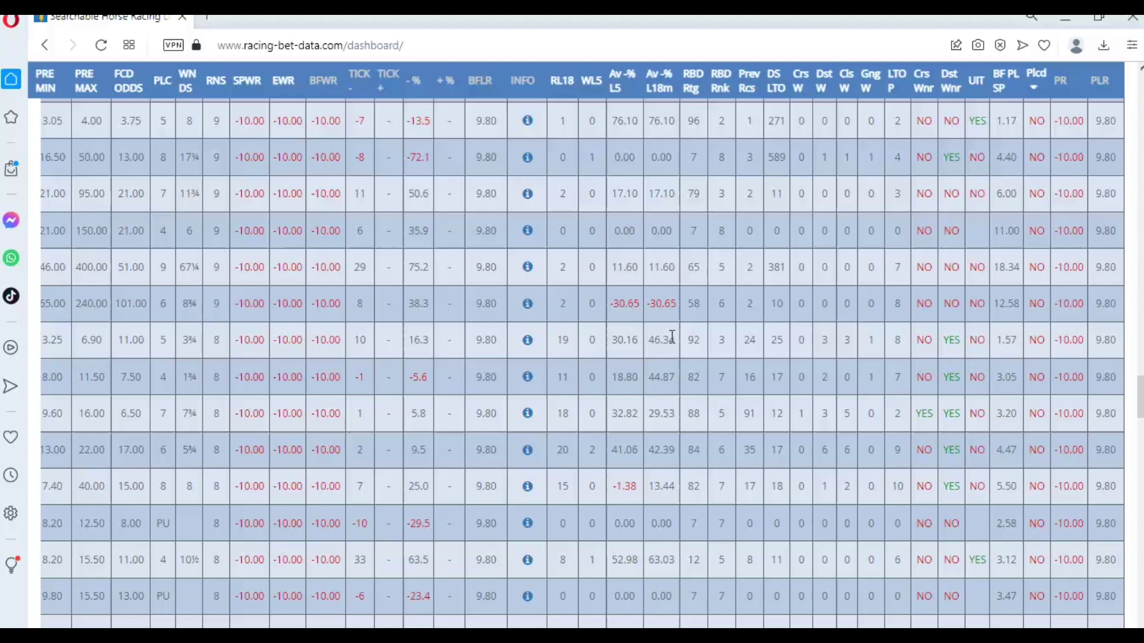
pyautogui.hscroll(-8, 672, 338)
pyautogui.hscroll(-3, 672, 337)
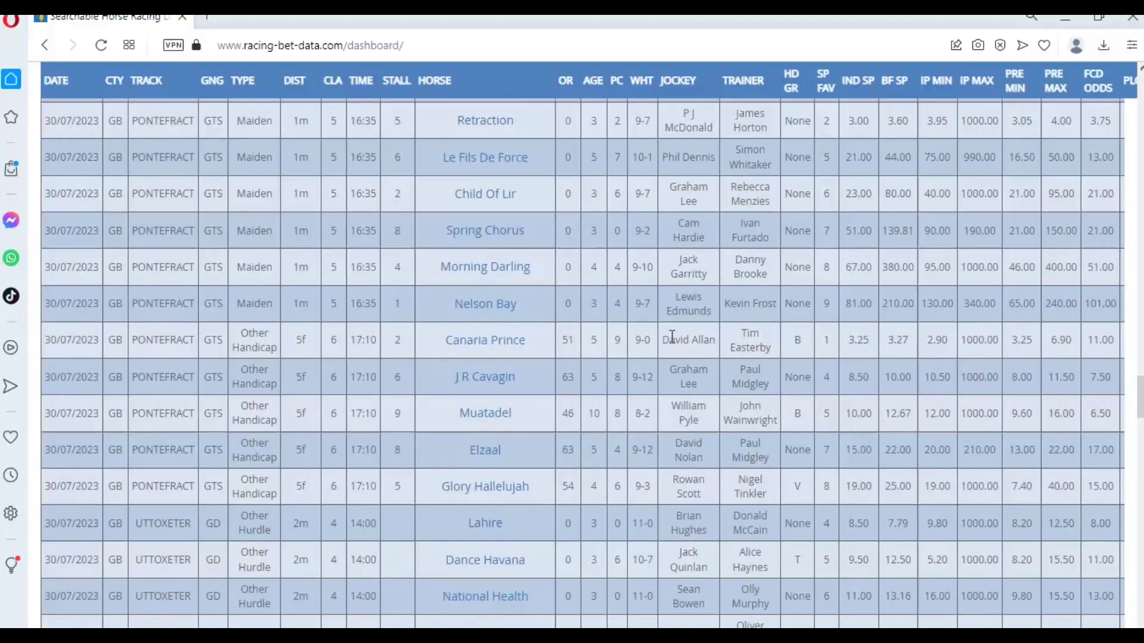
pyautogui.hscroll(10, 672, 337)
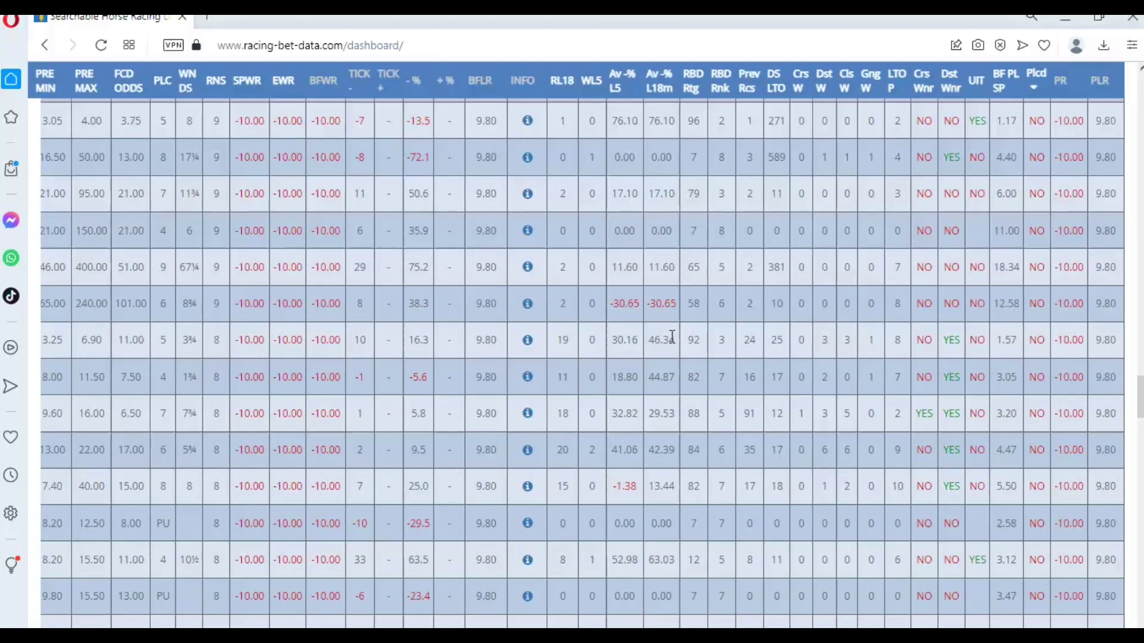
pyautogui.scroll(-10, 677, 384)
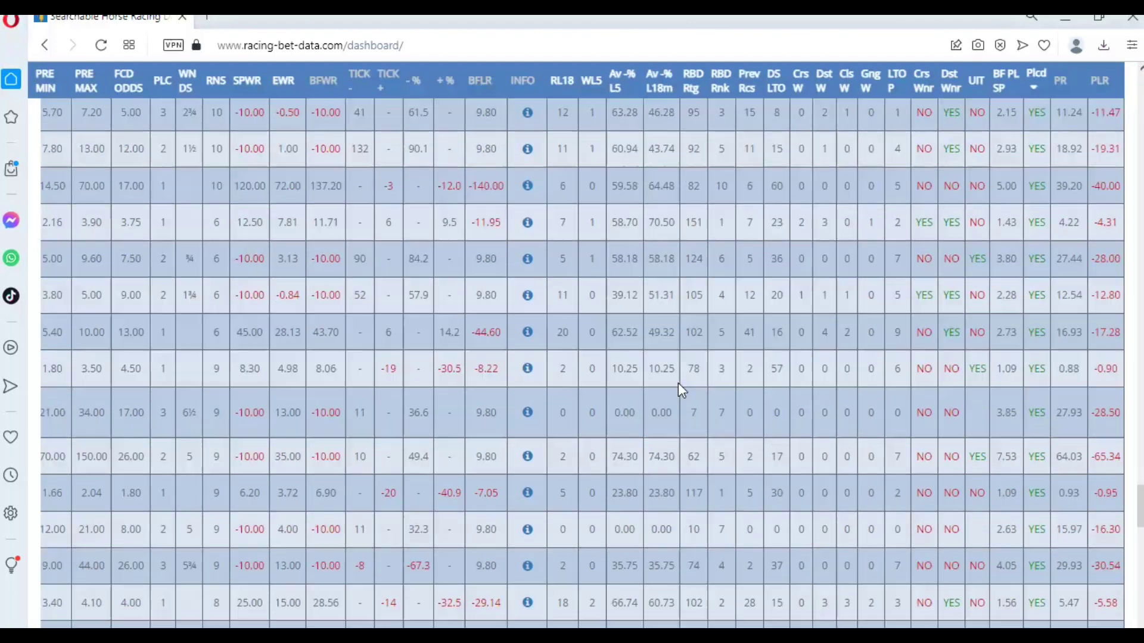
pyautogui.scroll(-10, 685, 388)
pyautogui.scroll(5, 702, 391)
pyautogui.moveTo(781, 366); pyautogui.dragTo(46, 368)
pyautogui.click(46, 364)
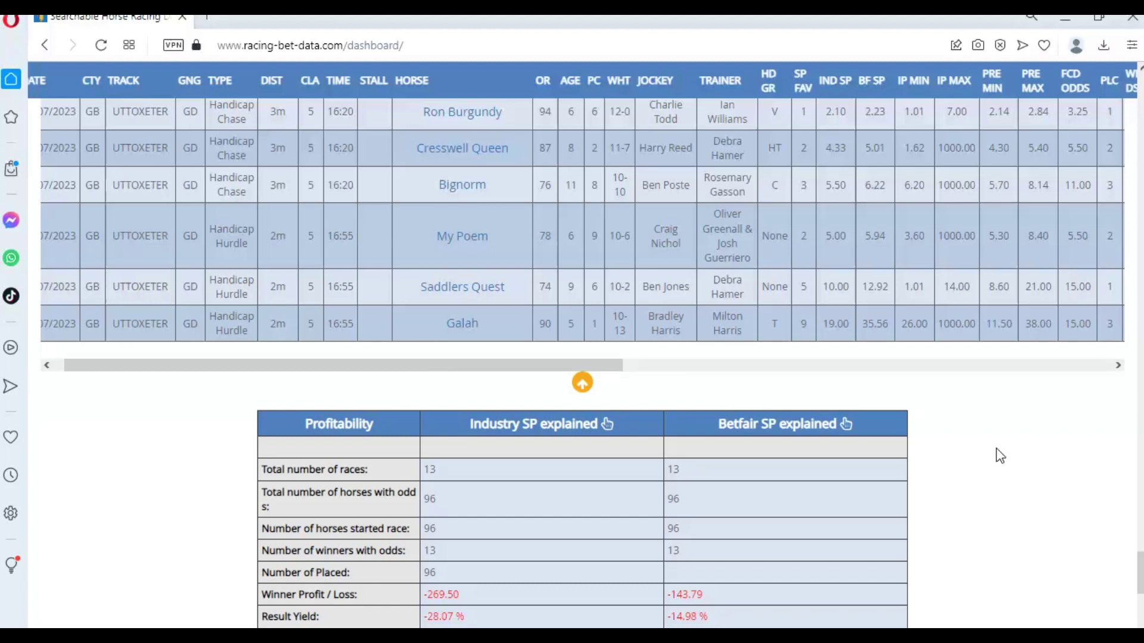
pyautogui.scroll(-5, 999, 455)
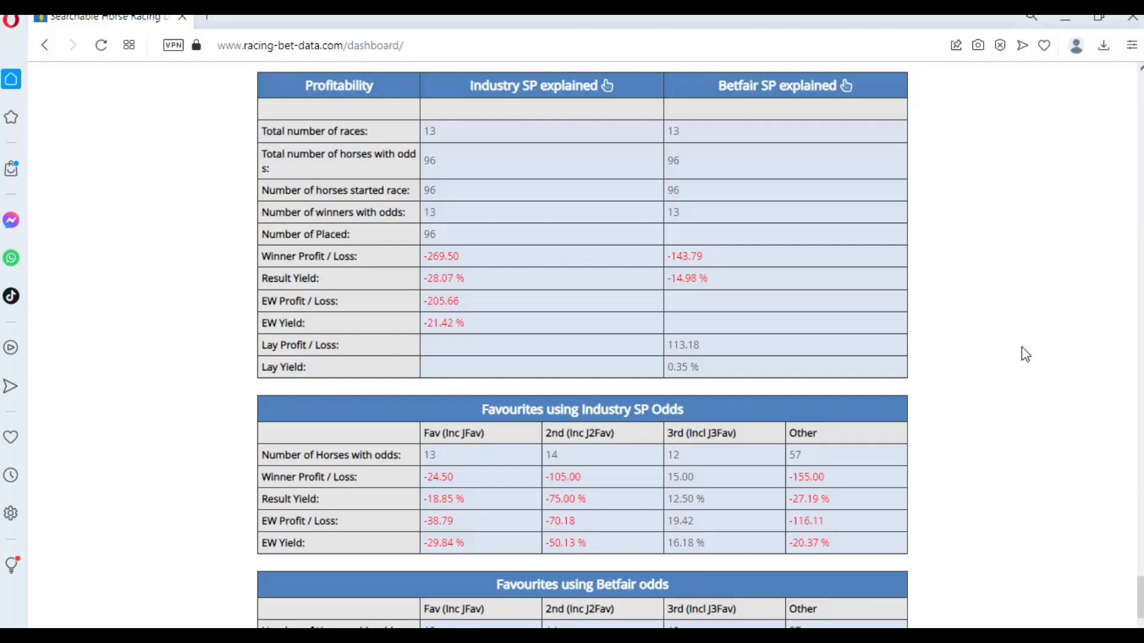
pyautogui.scroll(3, 1006, 355)
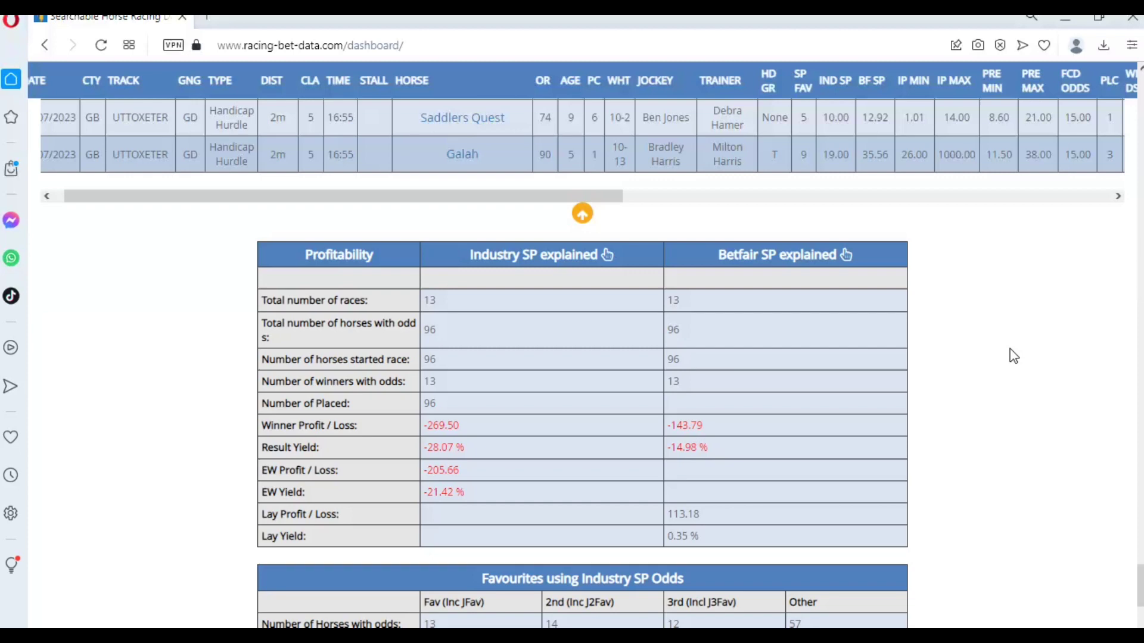
pyautogui.click(582, 214)
pyautogui.scroll(10, 813, 291)
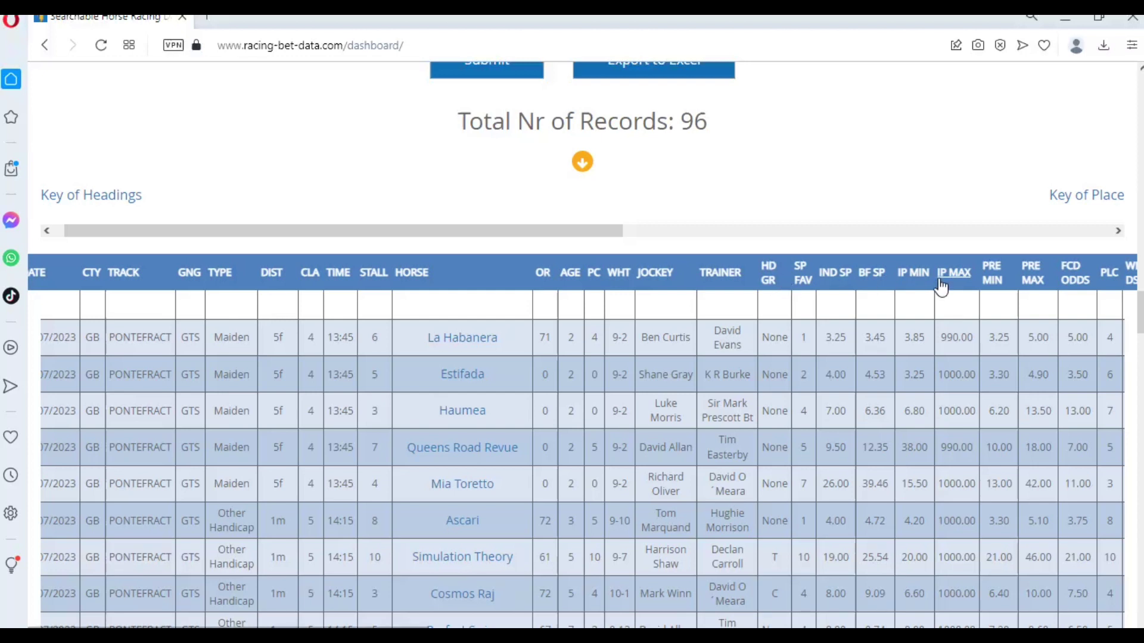
pyautogui.scroll(3, 953, 291)
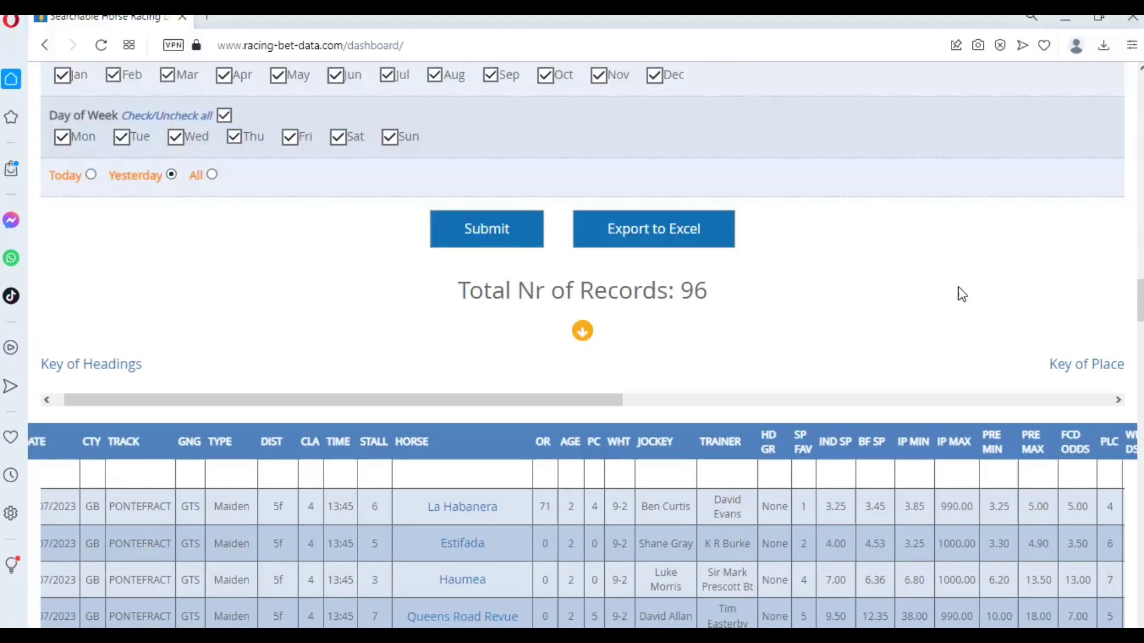
pyautogui.scroll(3, 960, 293)
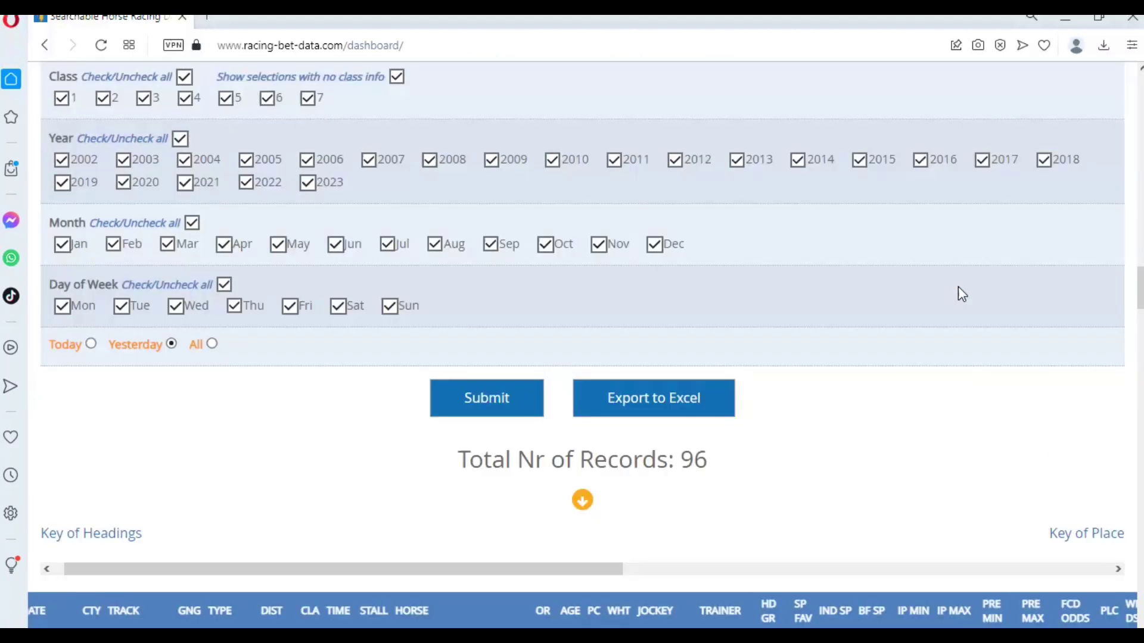
pyautogui.moveTo(1139, 287); pyautogui.dragTo(1105, 92)
# - Open Customise Columns from OUR DATA and put the column checklist into edit mode
pyautogui.moveTo(597, 230)
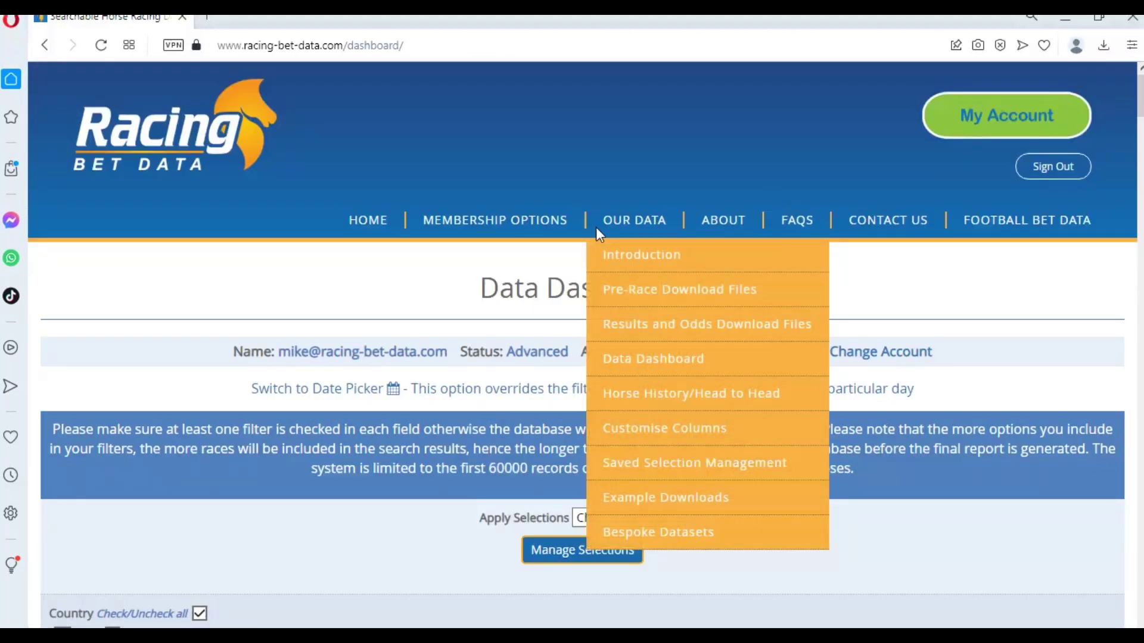
pyautogui.click(712, 439)
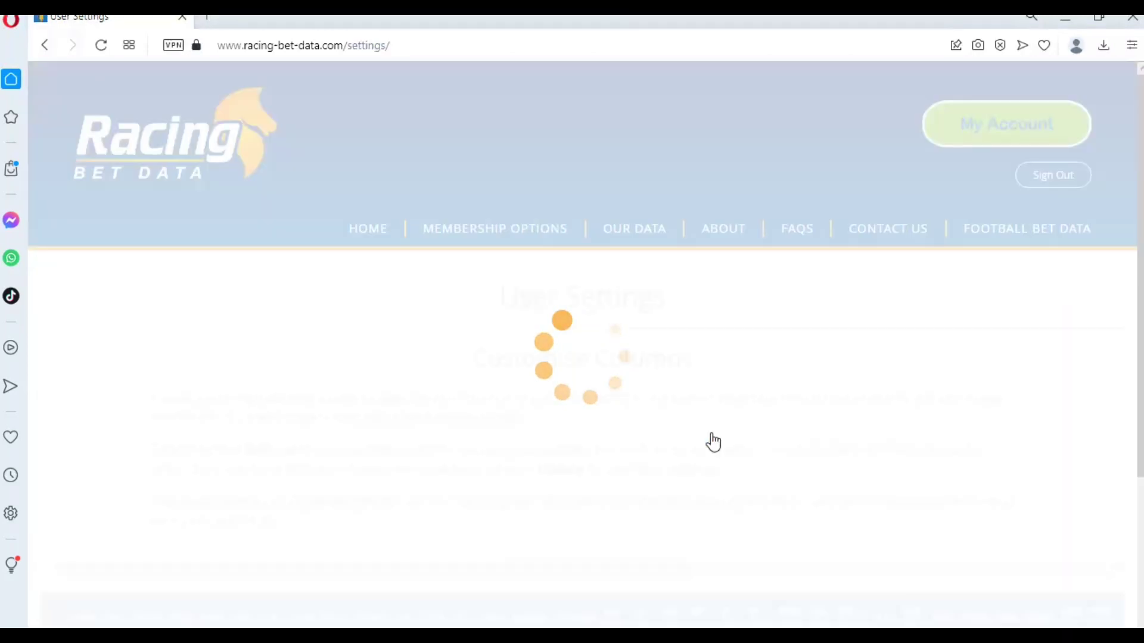
pyautogui.scroll(-3, 712, 441)
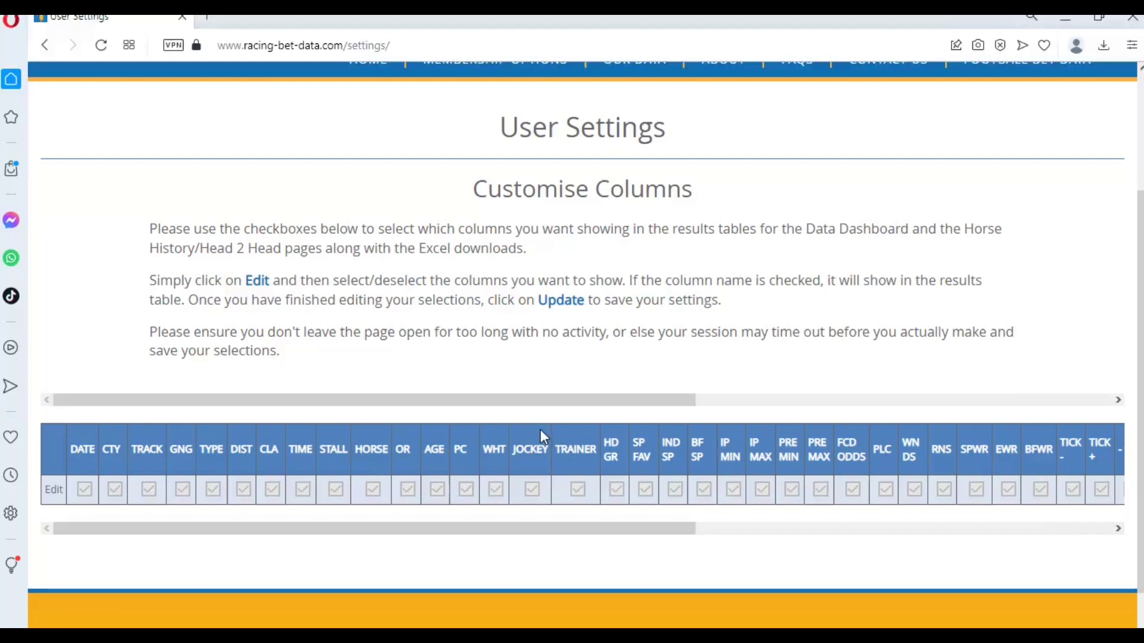
pyautogui.click(54, 490)
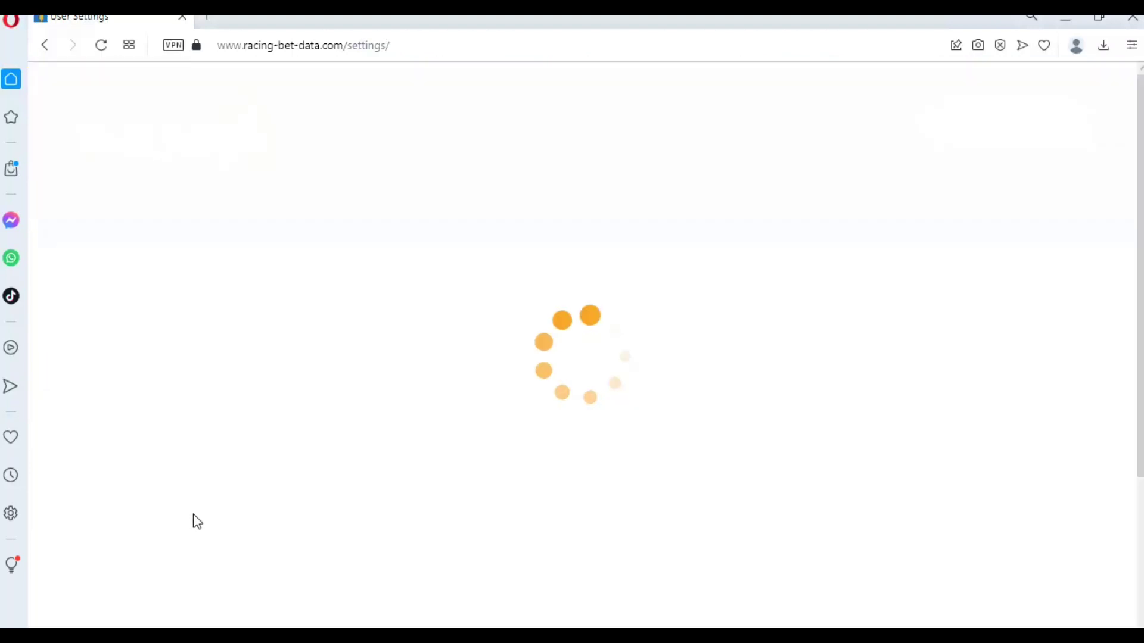
pyautogui.scroll(-1, 245, 506)
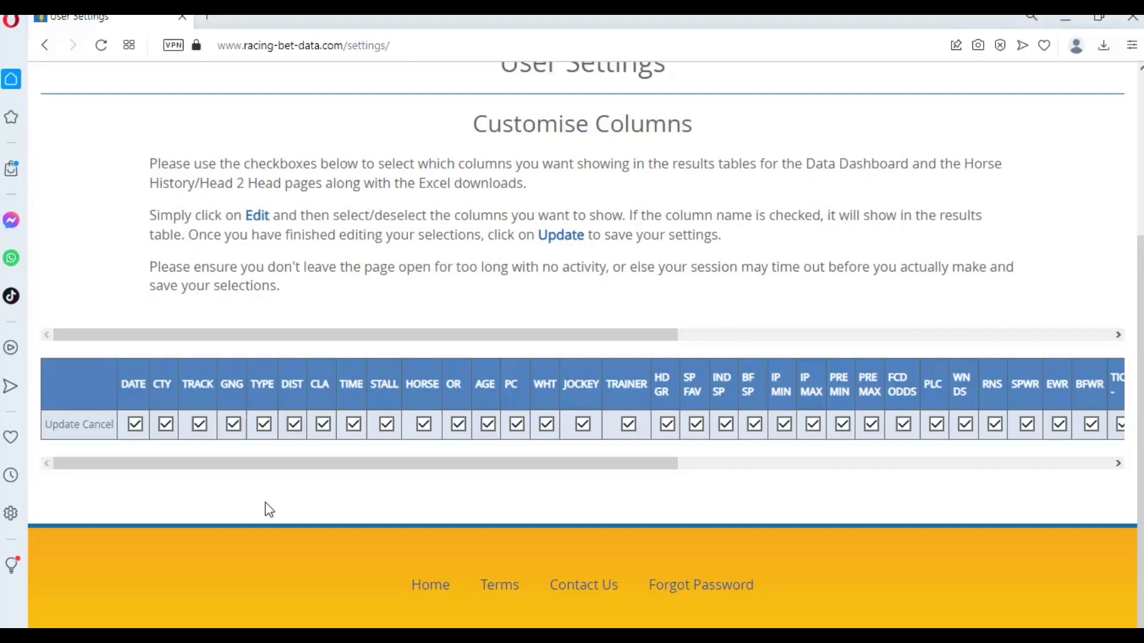
# - Untick the DATE, CTY, IND SP and BF SP columns
pyautogui.click(63, 425)
pyautogui.click(135, 424)
pyautogui.click(166, 425)
pyautogui.click(728, 424)
pyautogui.click(756, 424)
# - Untick the IP MIN, IP MAX, PRE MIN, FCD ODDS, PLC and WN DS columns
pyautogui.click(784, 424)
pyautogui.click(814, 424)
pyautogui.click(842, 425)
pyautogui.click(902, 425)
pyautogui.click(936, 425)
pyautogui.click(966, 426)
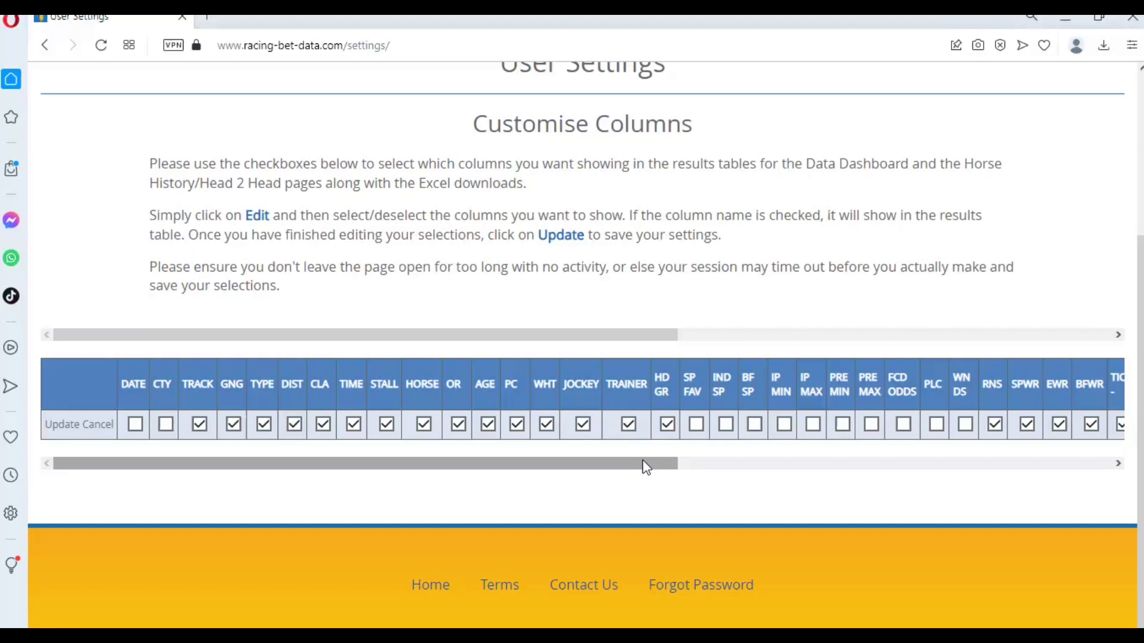
pyautogui.moveTo(647, 468); pyautogui.dragTo(774, 466)
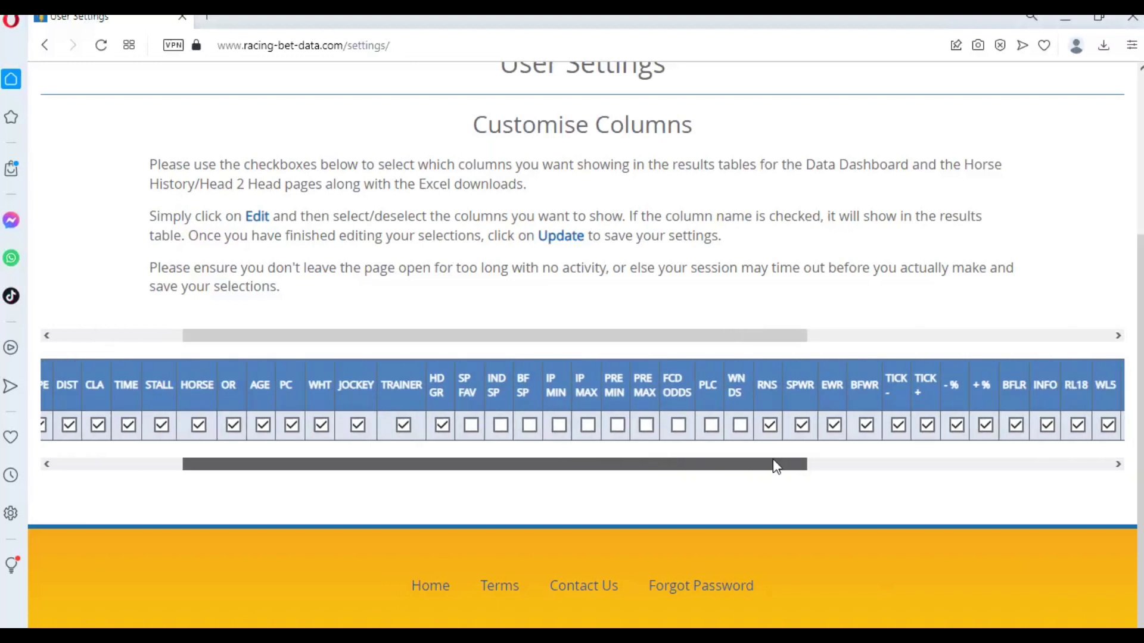
pyautogui.moveTo(774, 464); pyautogui.dragTo(730, 464)
pyautogui.moveTo(821, 460); pyautogui.dragTo(573, 451)
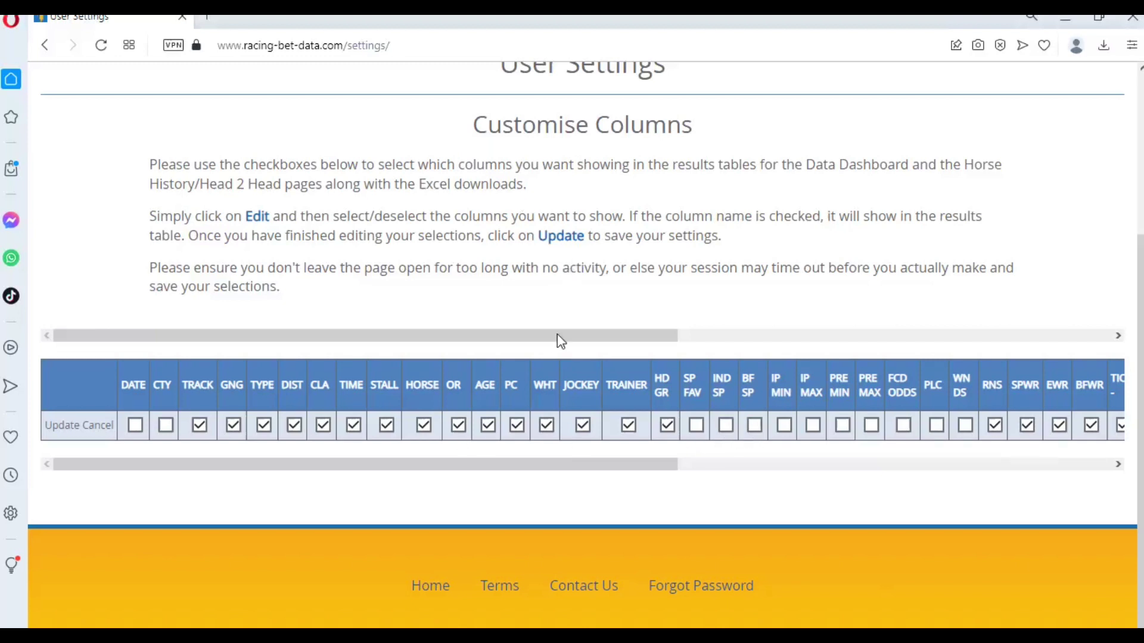
# - Save the new column selection and go back to the Data Dashboard
pyautogui.click(61, 426)
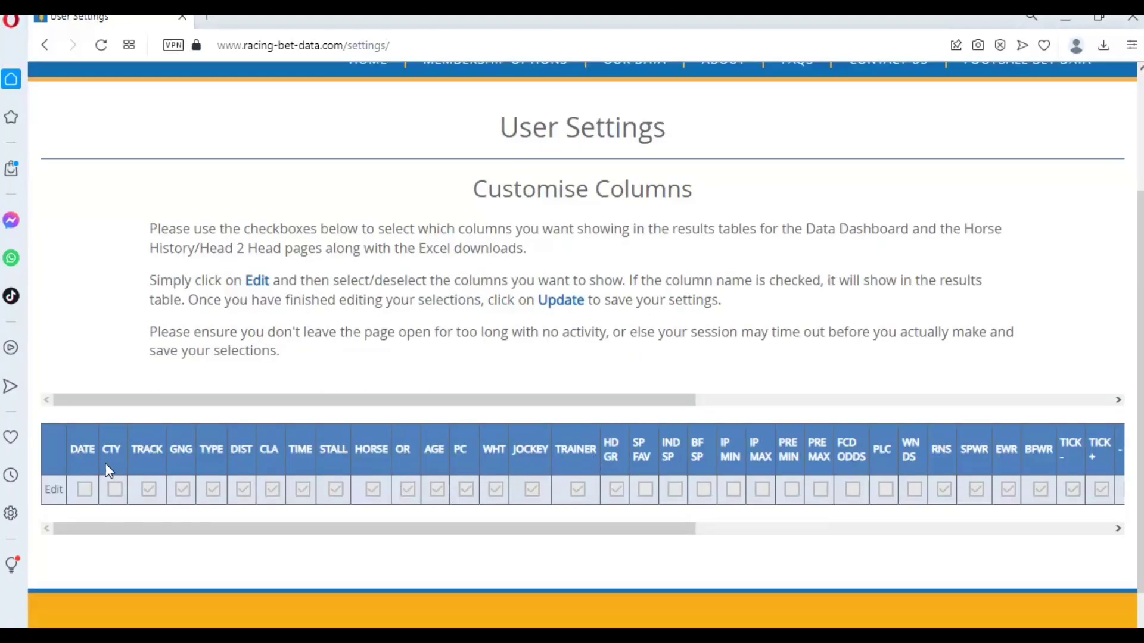
pyautogui.scroll(3, 776, 434)
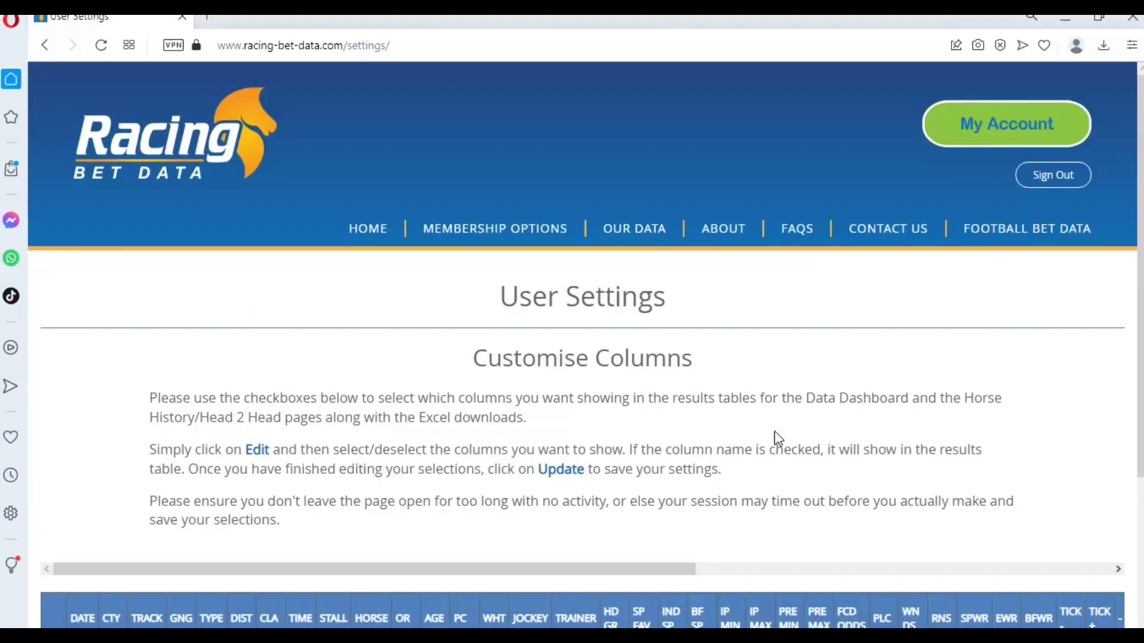
pyautogui.moveTo(635, 228)
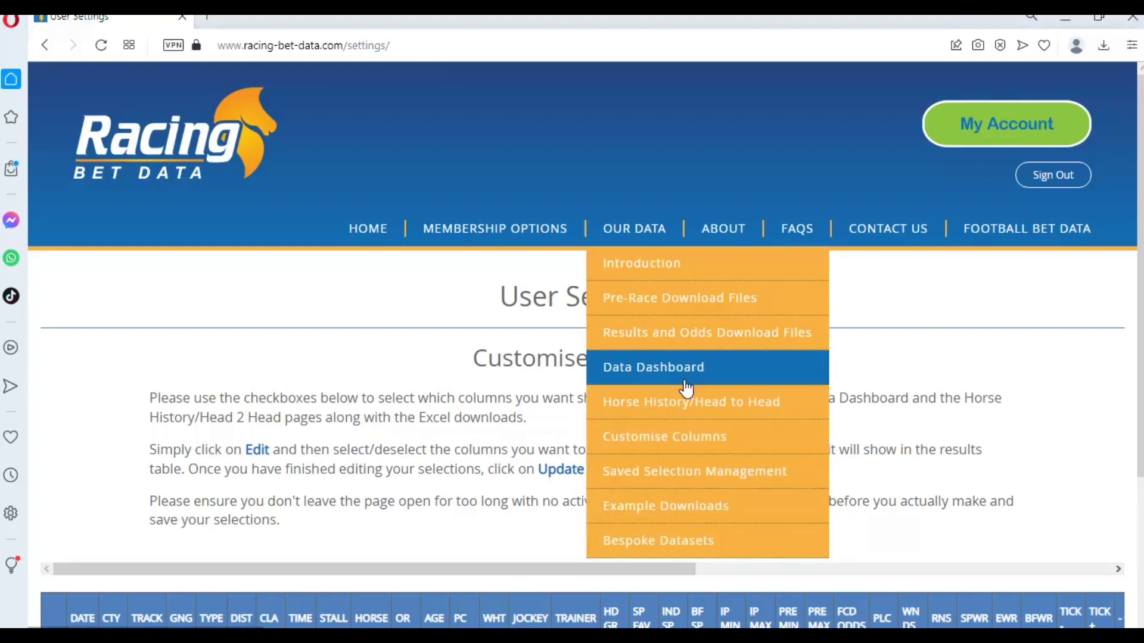
pyautogui.click(684, 381)
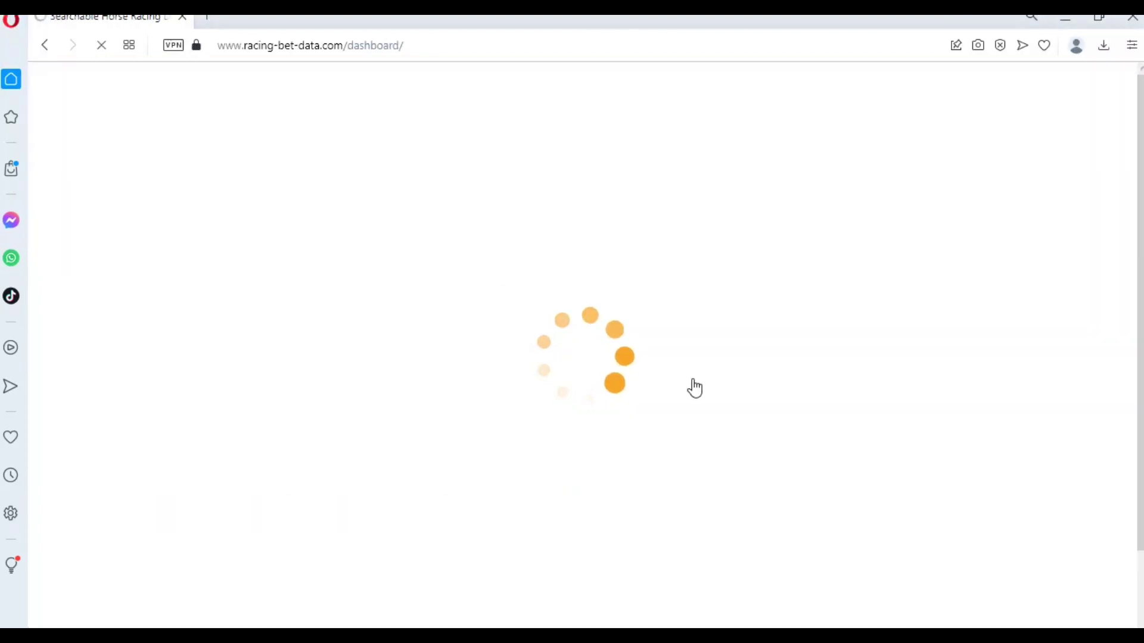
# - Re-run the Yesterday search, getting 96 records without the DATE and CTY columns
pyautogui.scroll(-20, 693, 382)
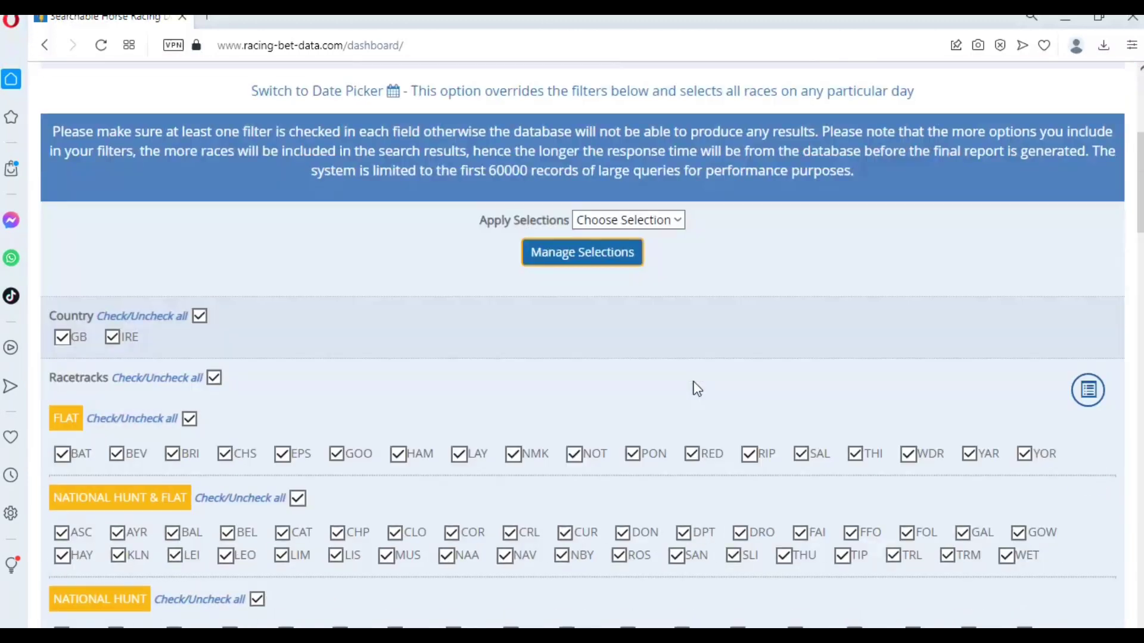
pyautogui.scroll(-15, 696, 387)
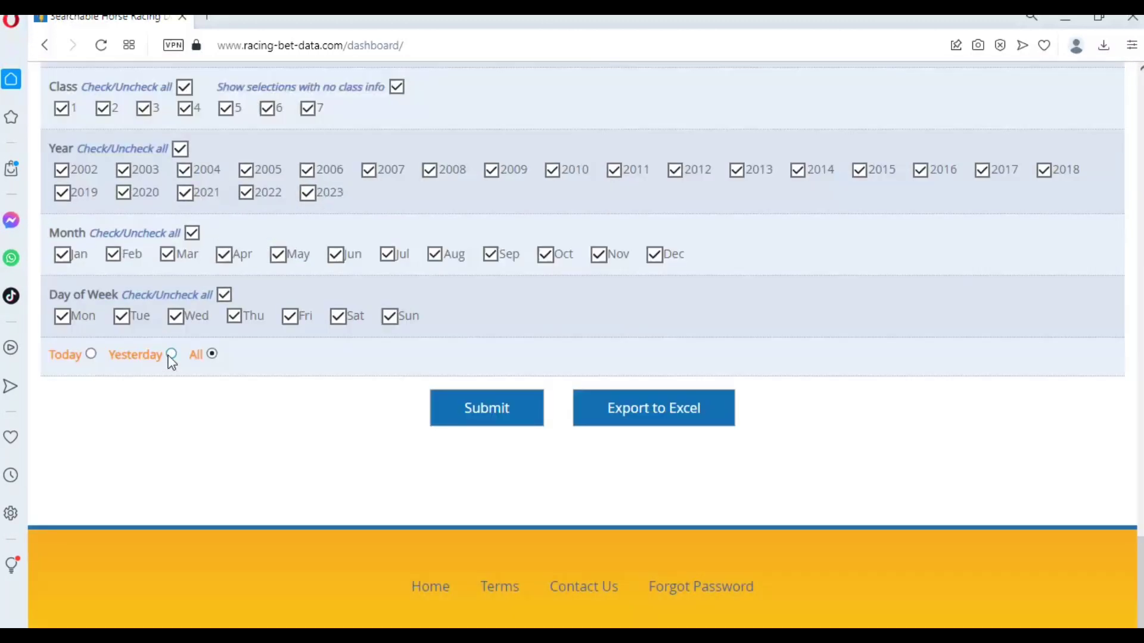
pyautogui.click(172, 354)
pyautogui.click(507, 415)
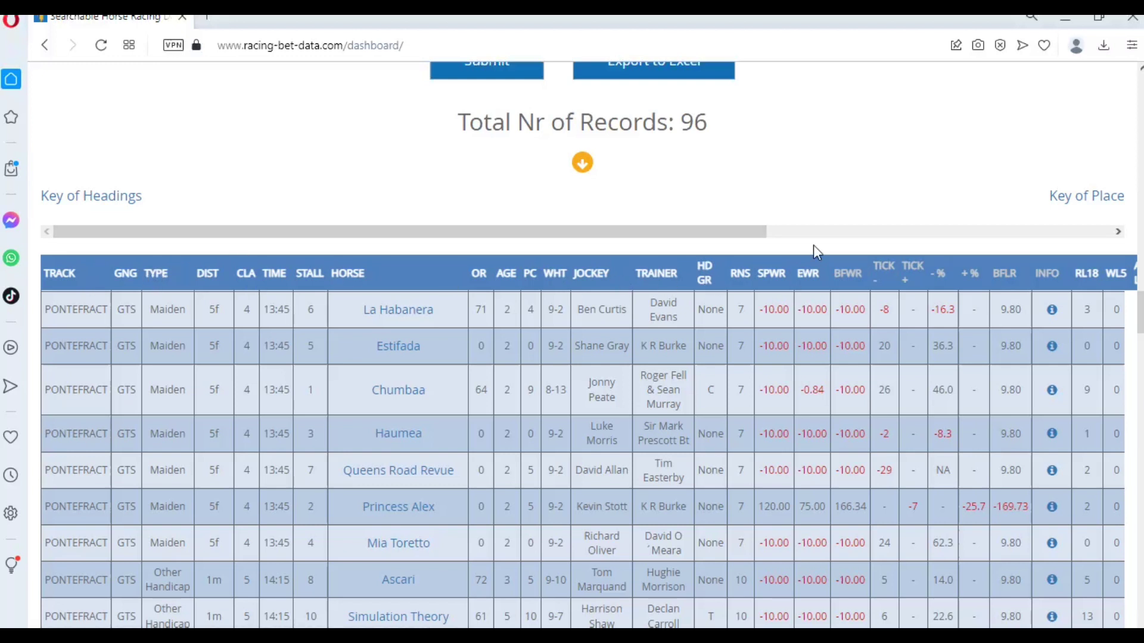
# - Export the 96 results and open RBDResultsNEW (7).xlsx in Excel
pyautogui.moveTo(739, 232); pyautogui.dragTo(1048, 242)
pyautogui.click(1039, 236)
pyautogui.moveTo(1006, 236); pyautogui.dragTo(171, 248)
pyautogui.scroll(1, 666, 226)
pyautogui.click(659, 158)
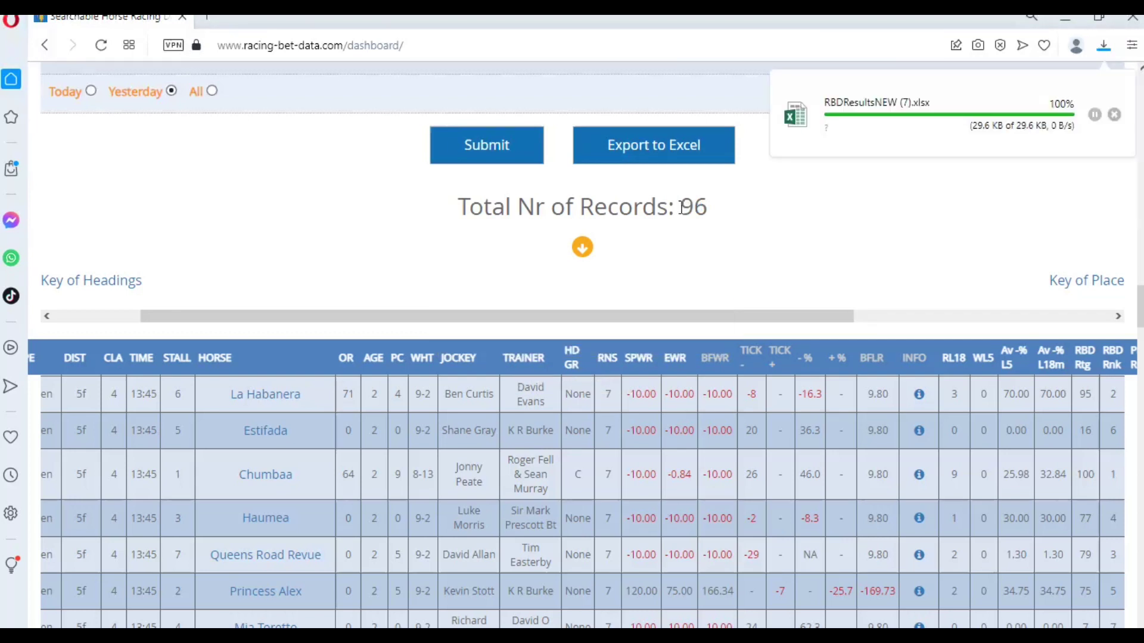
pyautogui.click(932, 110)
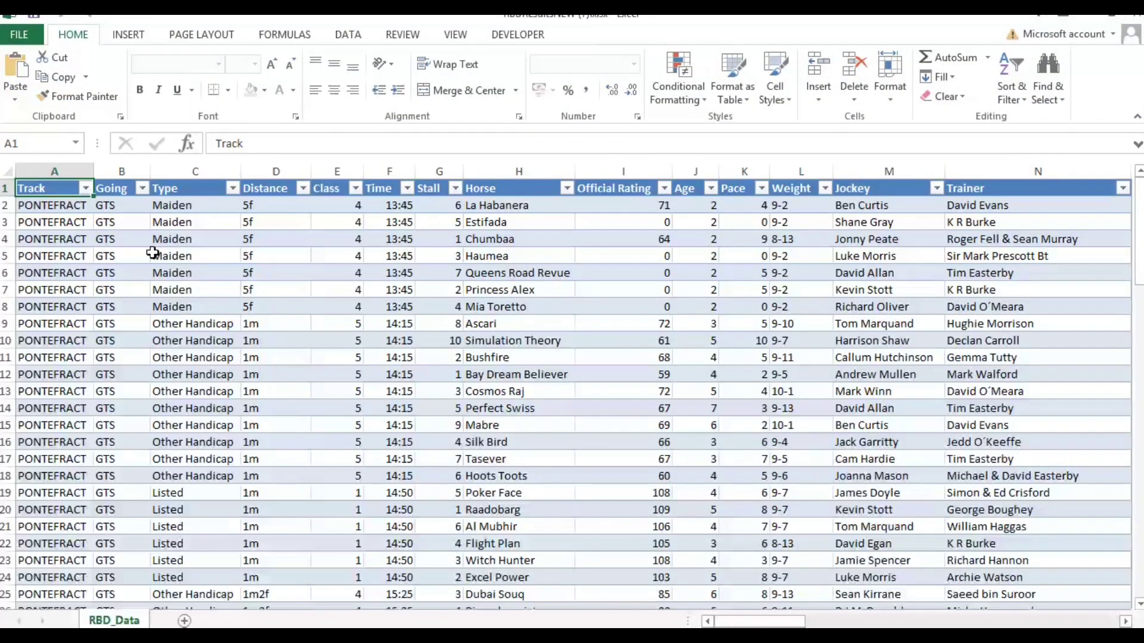
# - Sort the RBD_Data table smallest to largest by Last time out Position
pyautogui.click(298, 257)
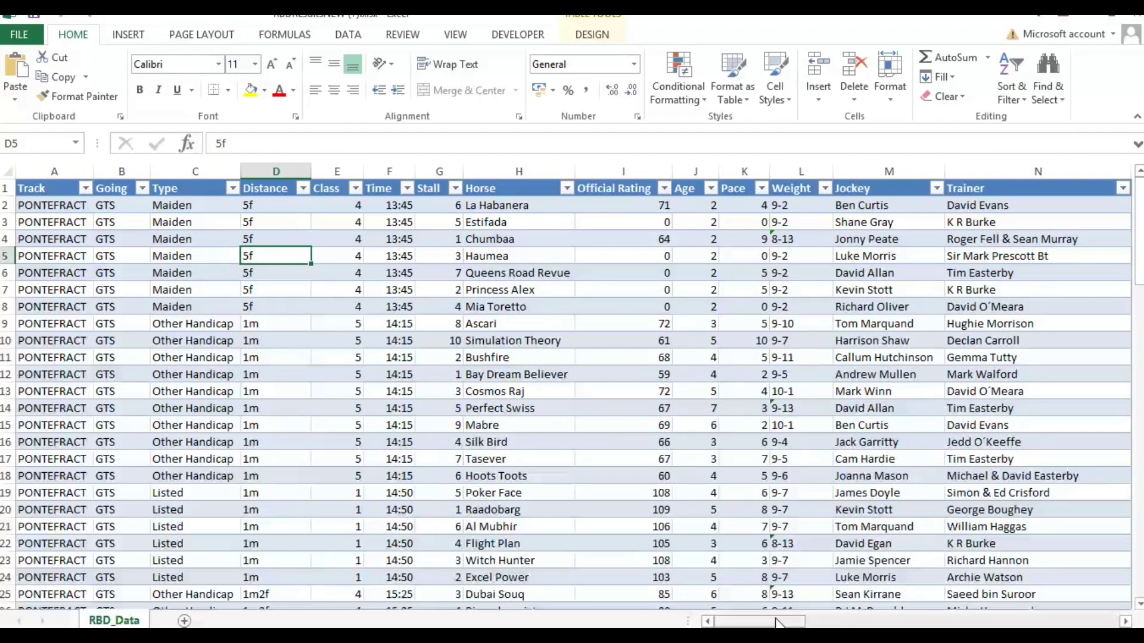
pyautogui.moveTo(801, 623); pyautogui.dragTo(1087, 622)
pyautogui.click(645, 189)
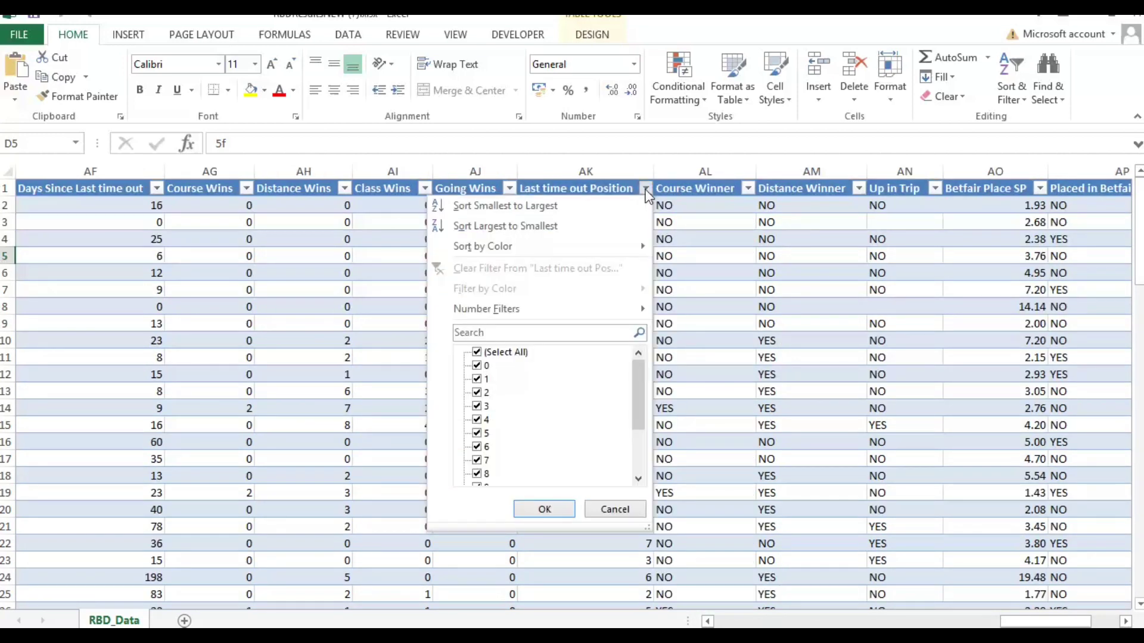
pyautogui.click(598, 221)
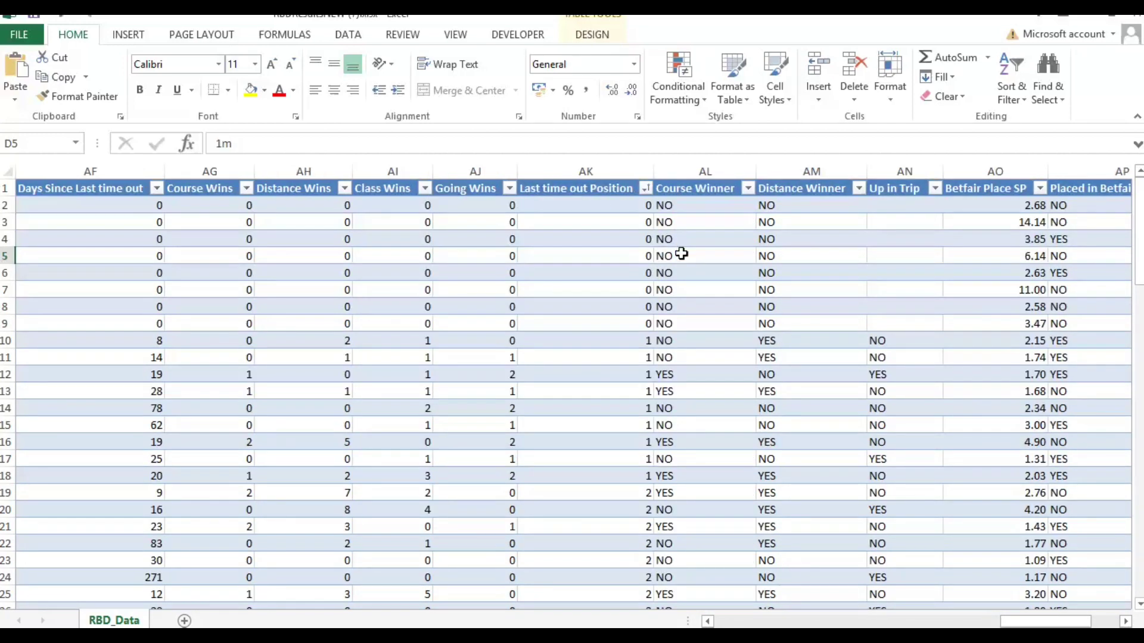
# - Select the last-time-out winners in AK10:AK18, then jump back to the column header
pyautogui.click(618, 340)
pyautogui.moveTo(618, 374); pyautogui.dragTo(615, 472)
pyautogui.click(616, 473)
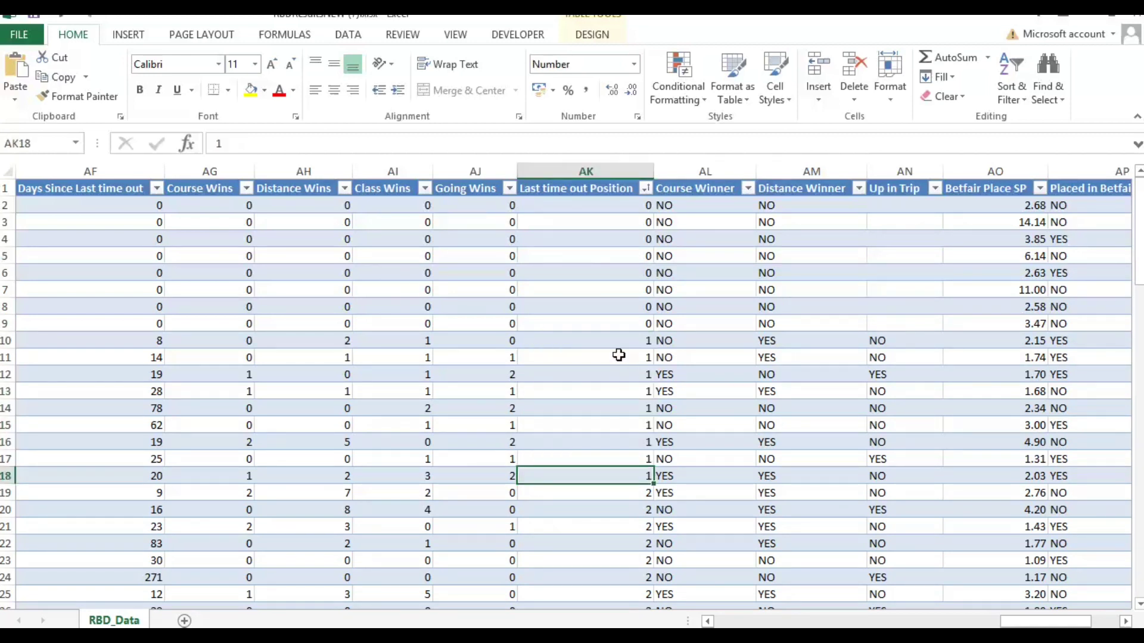
pyautogui.moveTo(616, 340)
pyautogui.mouseDown()
pyautogui.moveTo(615, 475)
pyautogui.moveTo(618, 340)
pyautogui.mouseUp()
pyautogui.click(615, 474)
pyautogui.hotkey('ctrl', 'Up')
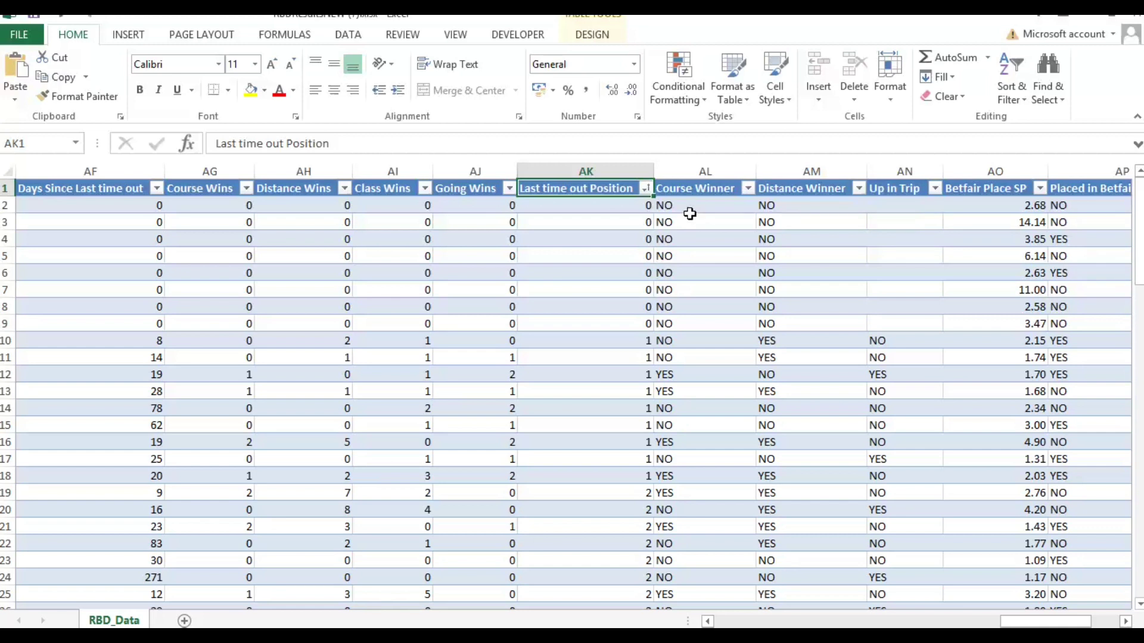
# - Return to the browser dashboard and scroll through its filters and 96-record results
pyautogui.click(1088, 14)
pyautogui.scroll(5, 638, 326)
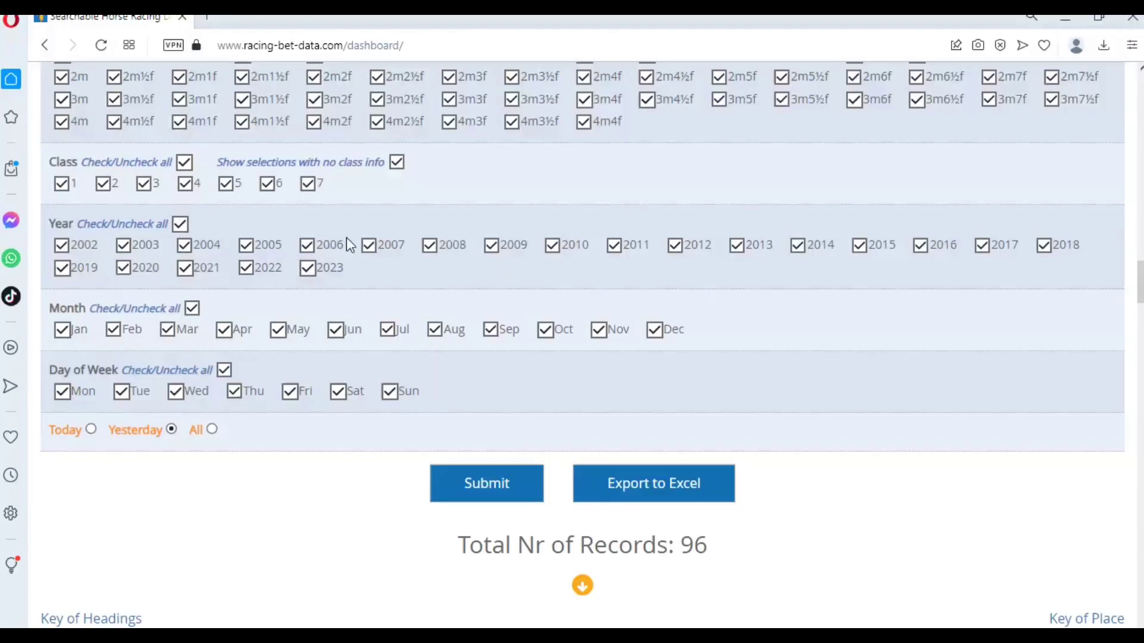
pyautogui.scroll(1, 370, 247)
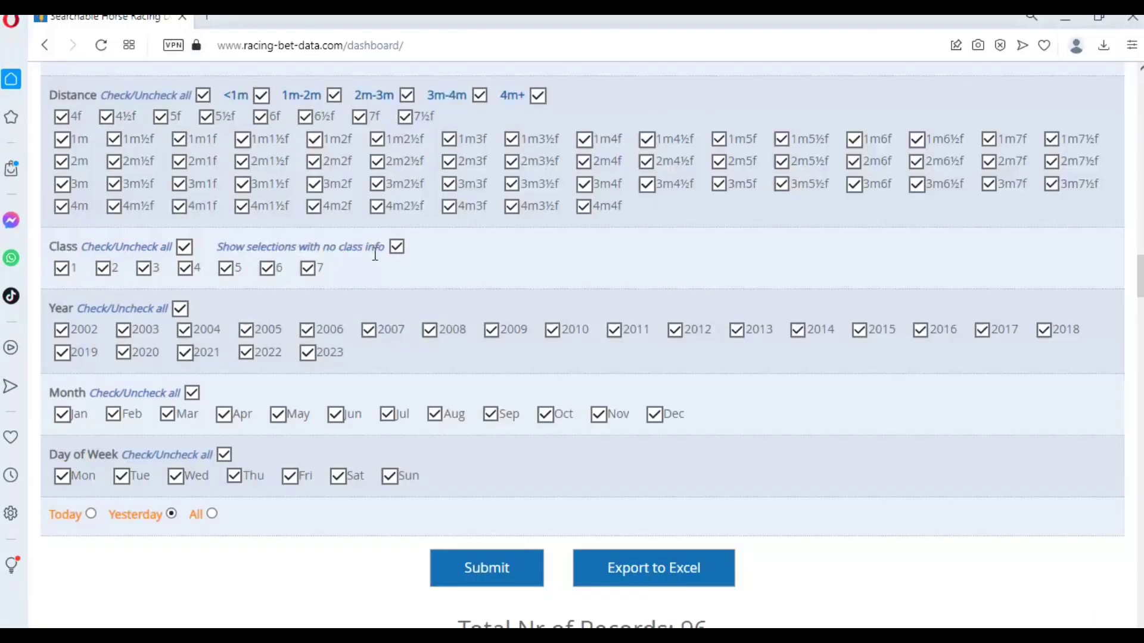
pyautogui.scroll(-3, 400, 258)
pyautogui.click(1014, 492)
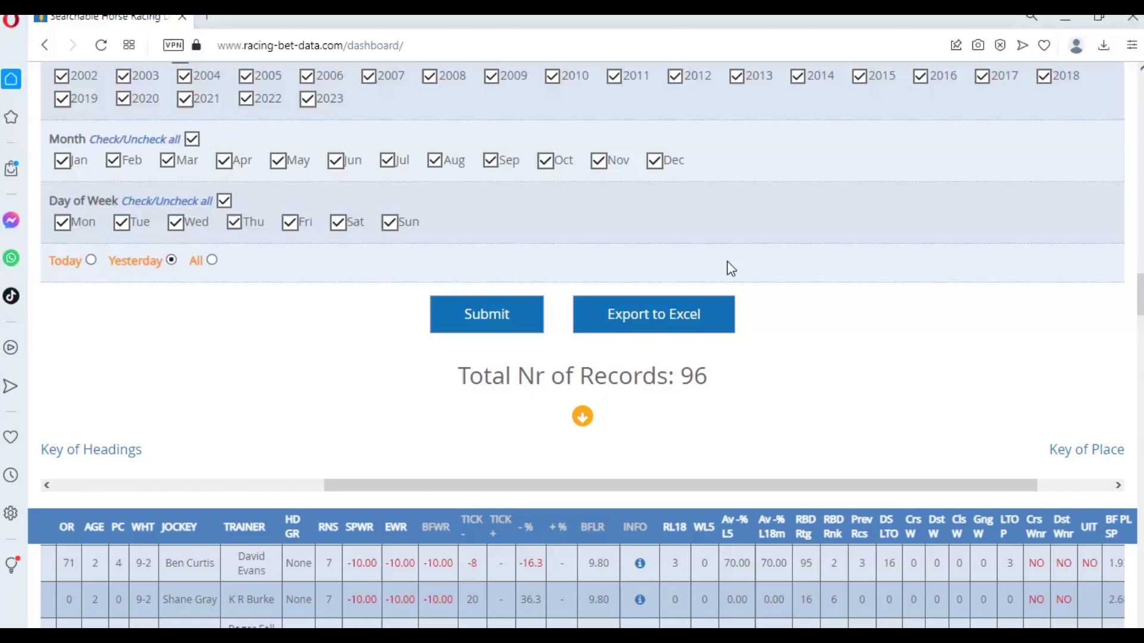
pyautogui.scroll(20, 765, 314)
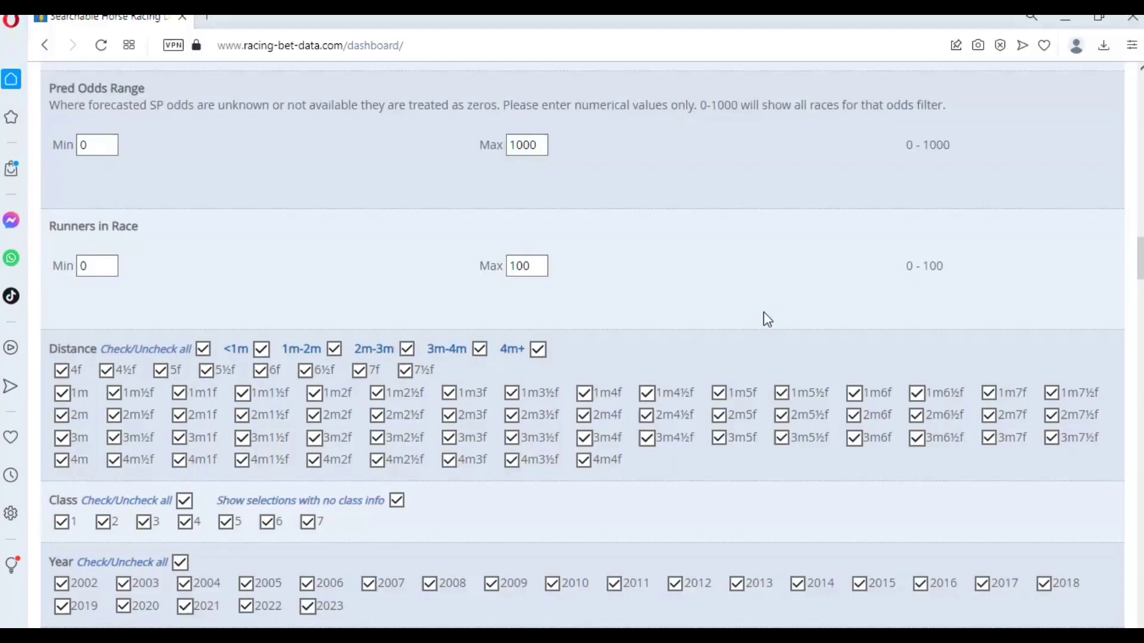
pyautogui.scroll(15, 765, 319)
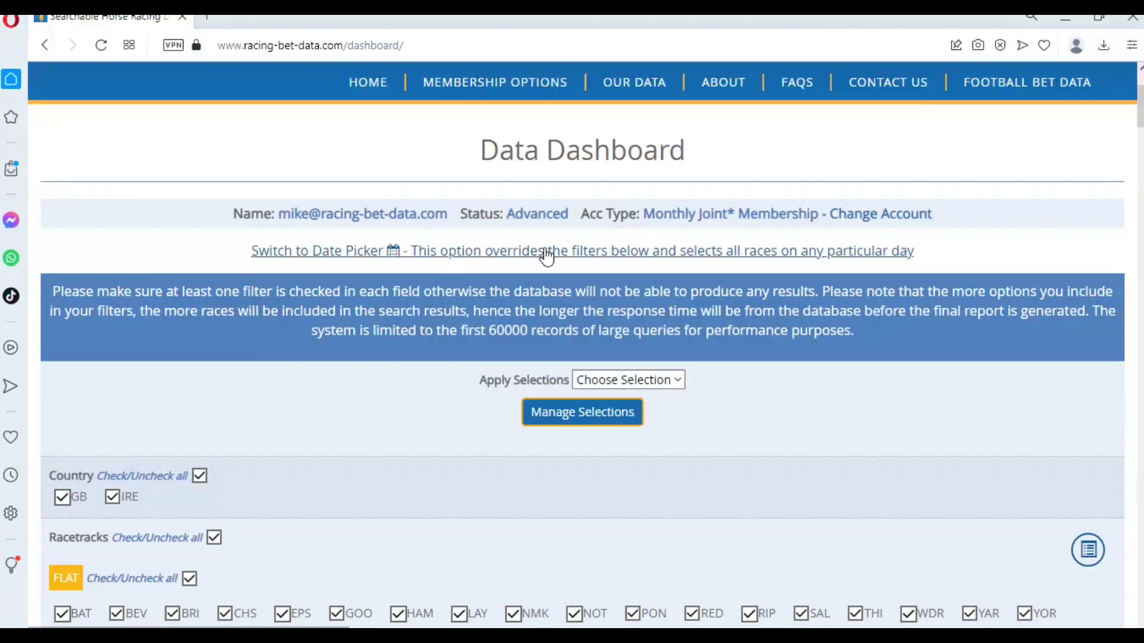
# - Search the date picker for all races on 12 July 2022
pyautogui.click(548, 262)
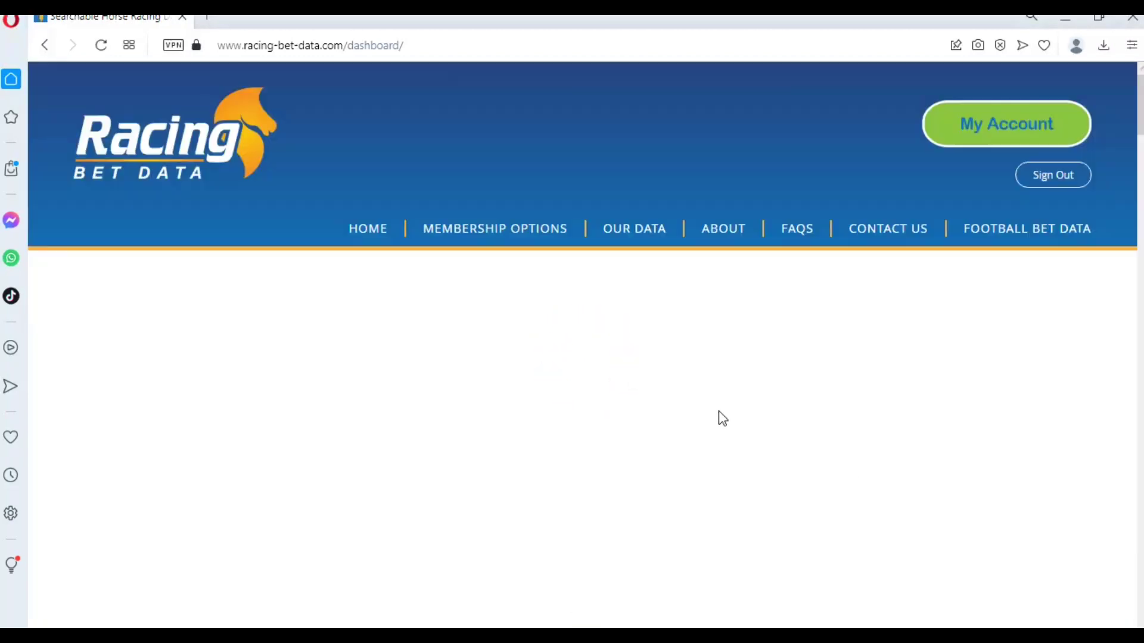
pyautogui.scroll(-3, 722, 419)
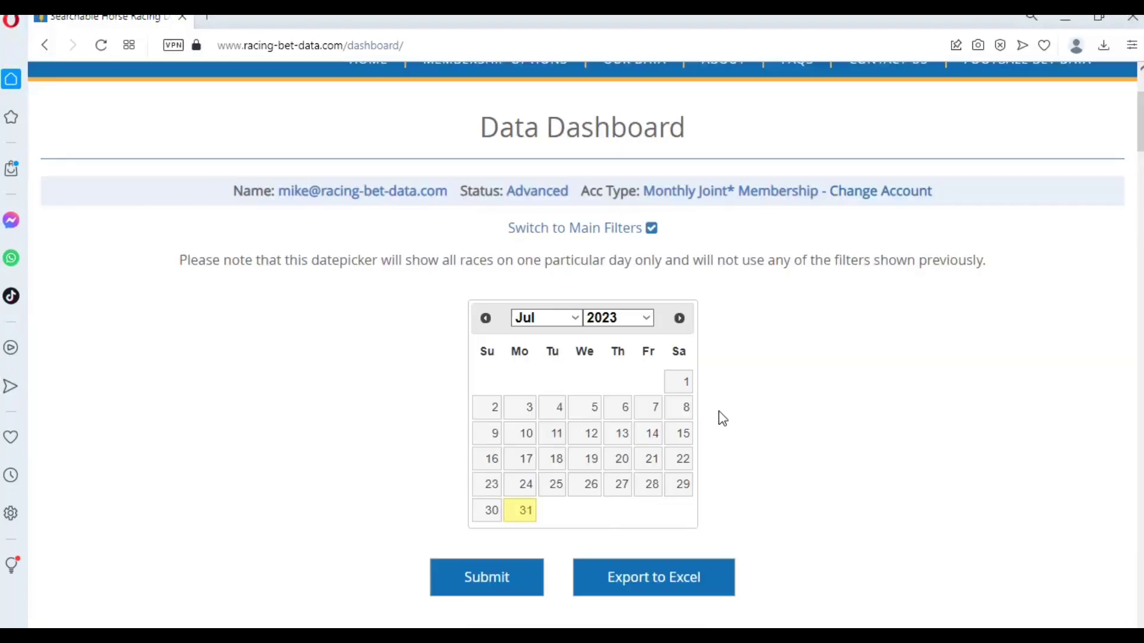
pyautogui.click(646, 318)
pyautogui.click(619, 623)
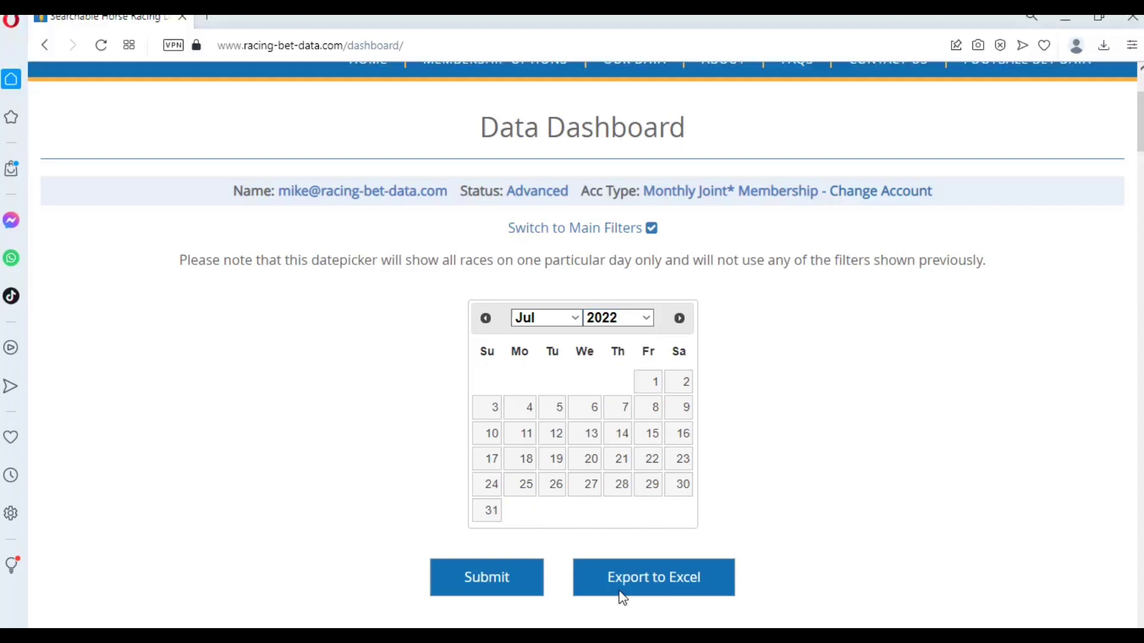
pyautogui.click(553, 434)
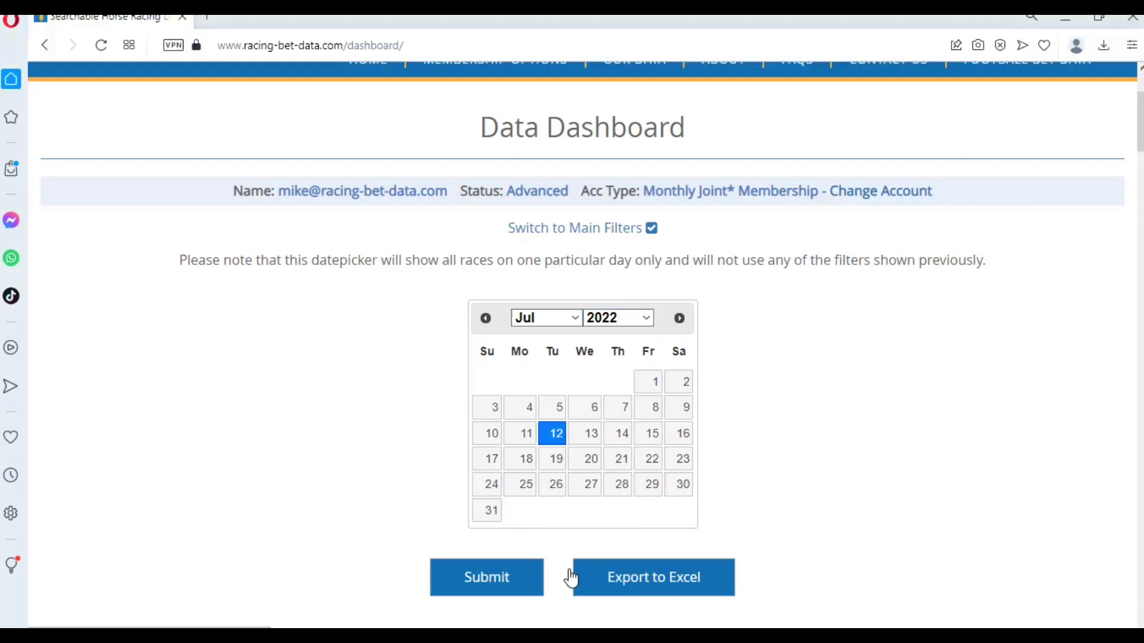
pyautogui.click(505, 576)
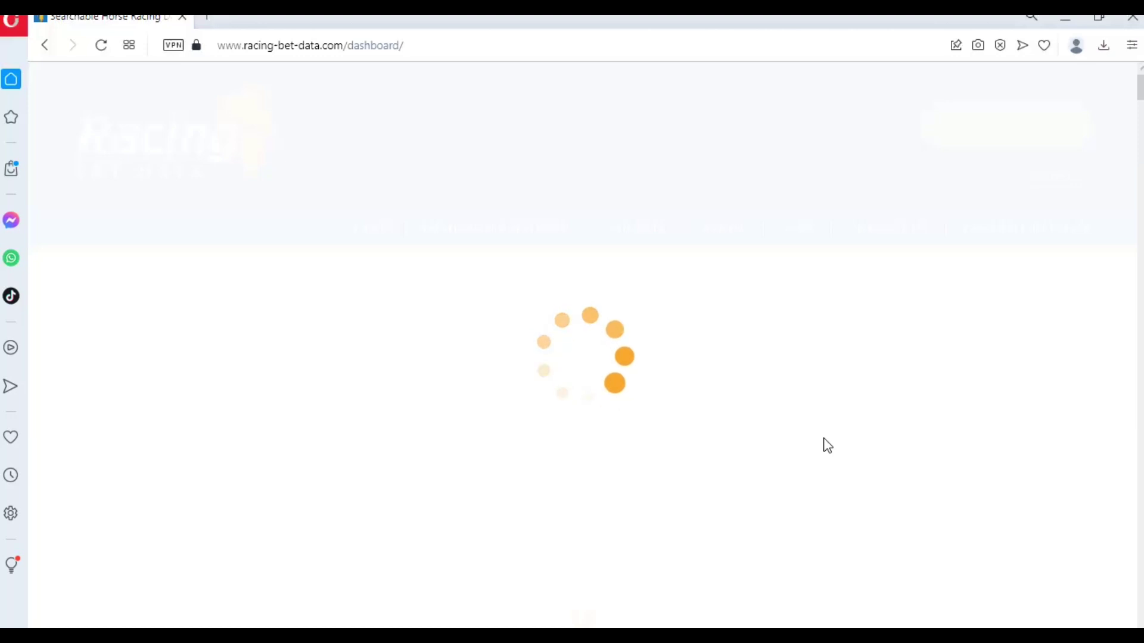
# - Browse the 357 results across to the Betfair place SP columns and back
pyautogui.scroll(-7, 827, 445)
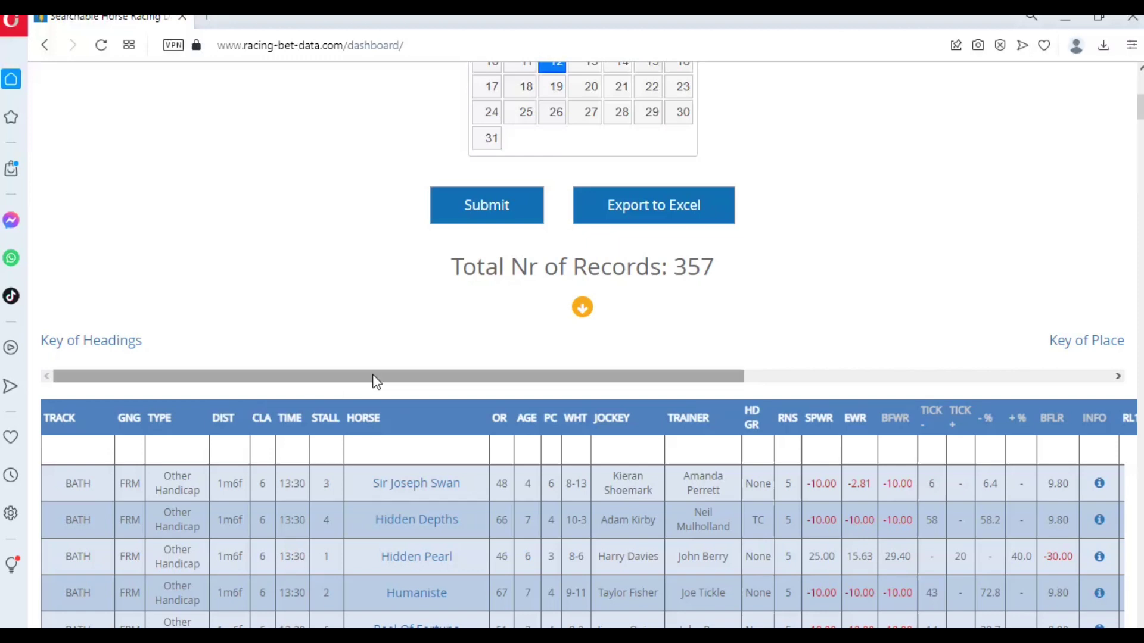
pyautogui.hscroll(5, 916, 398)
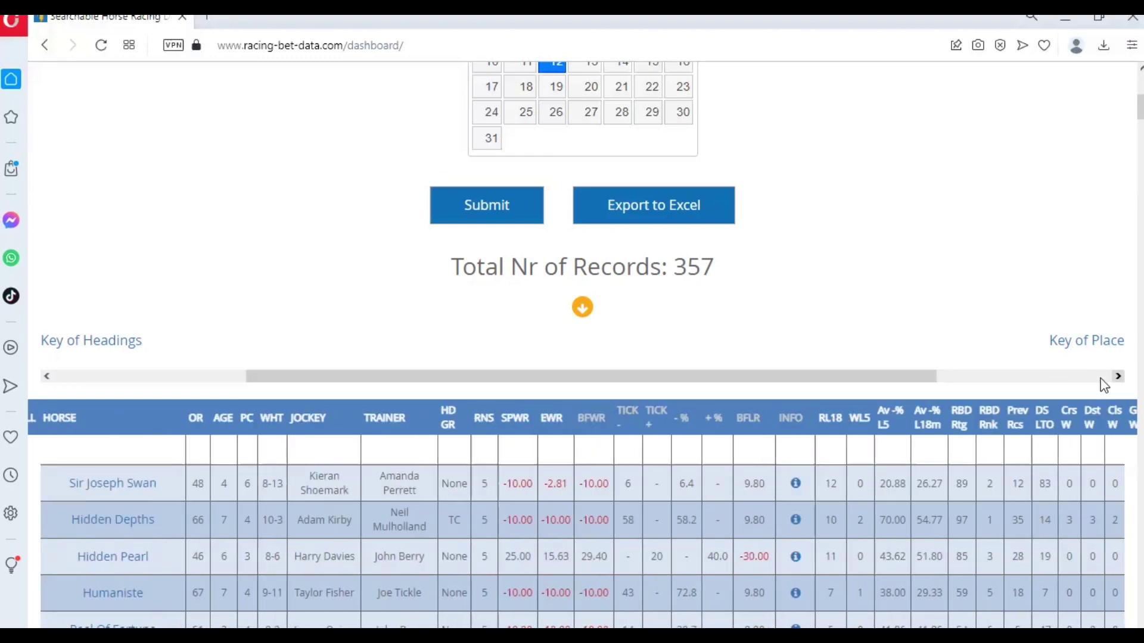
pyautogui.hscroll(4, 1085, 383)
pyautogui.scroll(-5, 1016, 499)
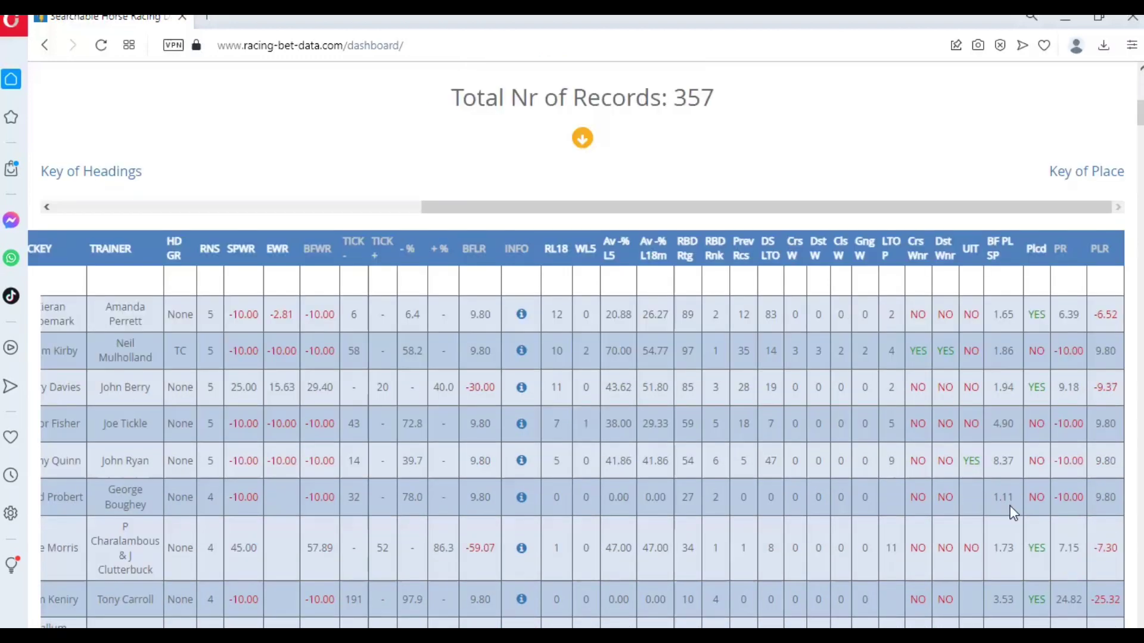
pyautogui.scroll(-6, 1009, 506)
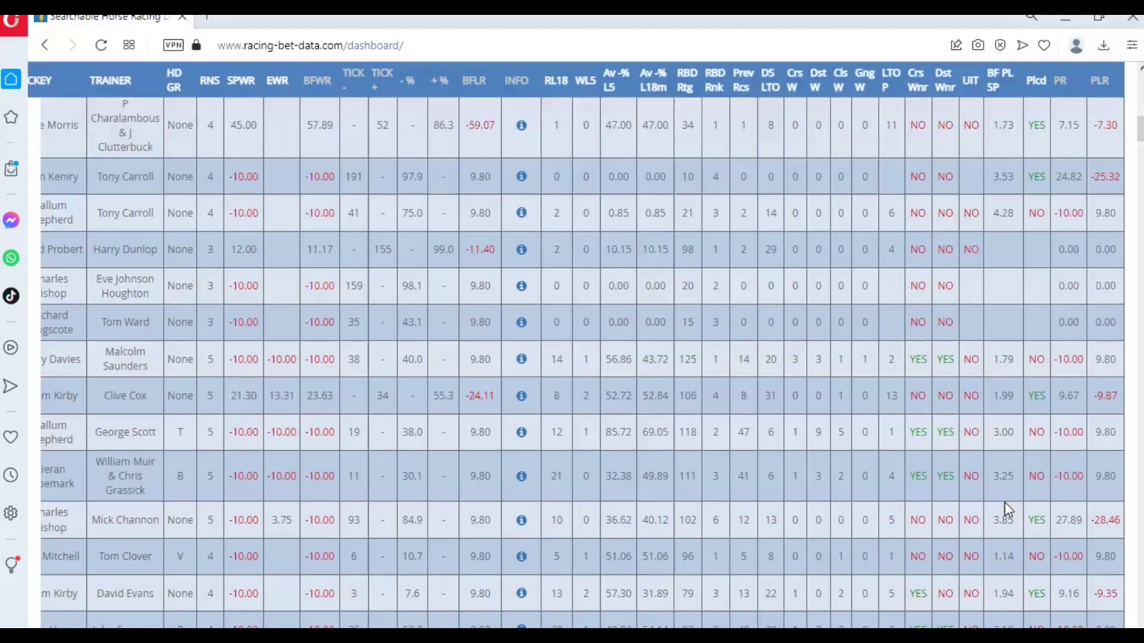
pyautogui.scroll(-4, 898, 212)
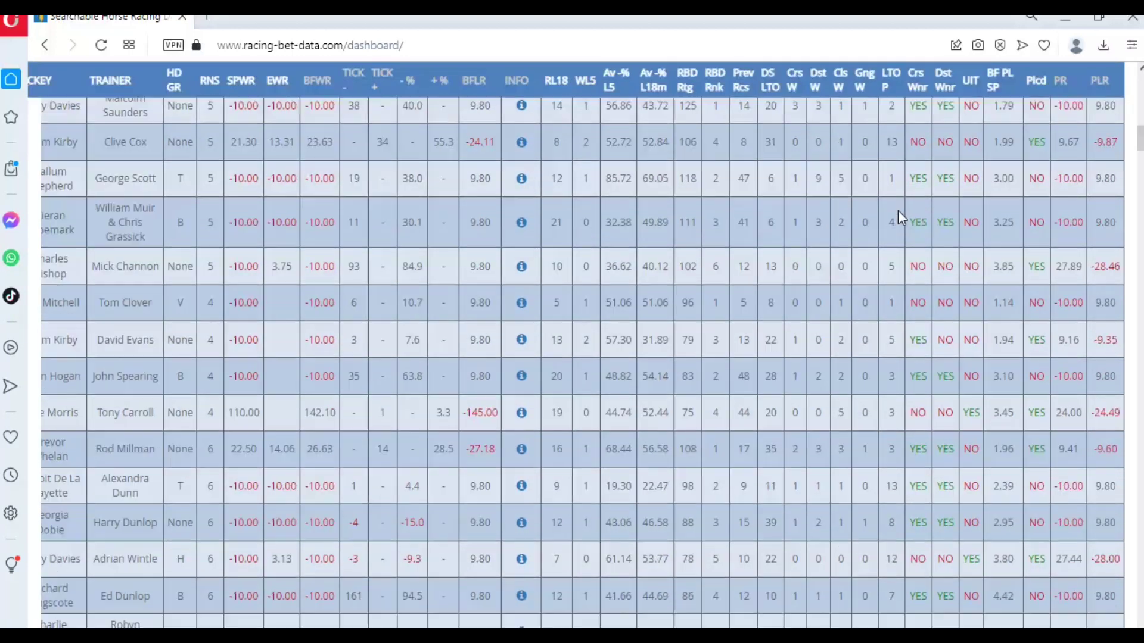
pyautogui.scroll(3, 898, 225)
pyautogui.scroll(3, 899, 225)
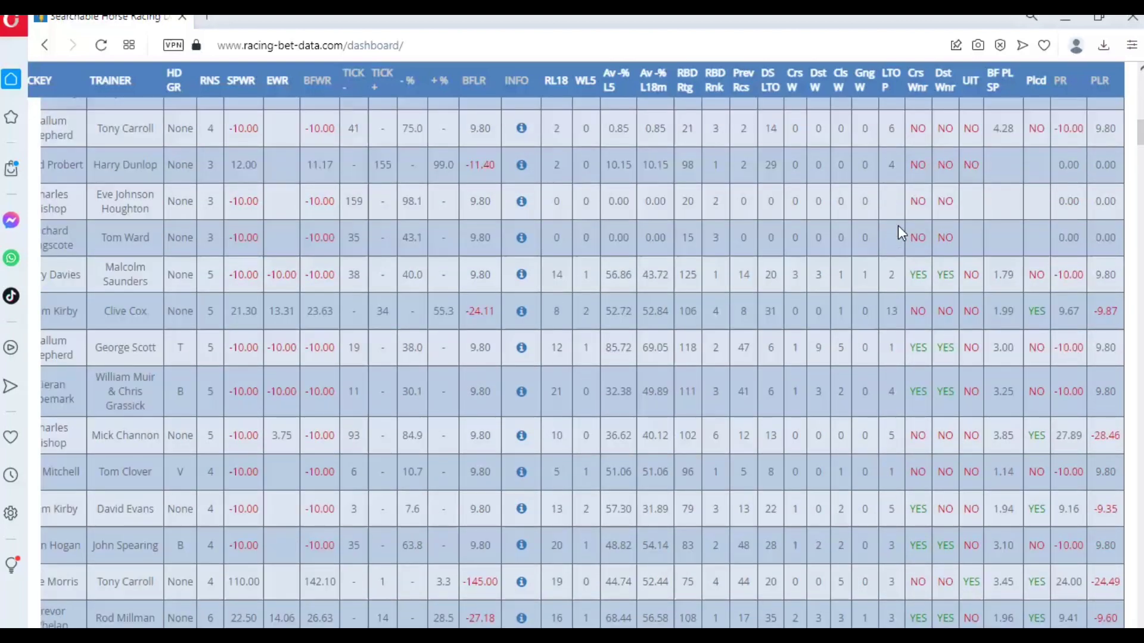
pyautogui.scroll(7, 898, 234)
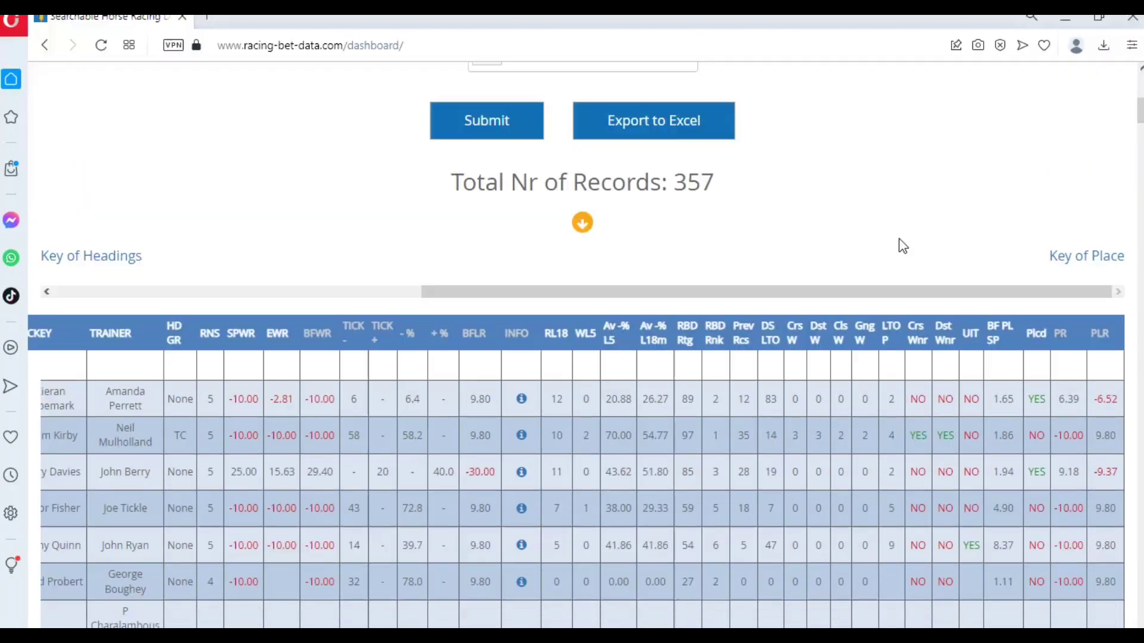
pyautogui.scroll(4, 834, 248)
# - Change the date search to 14 July 2009 and submit it
pyautogui.click(646, 115)
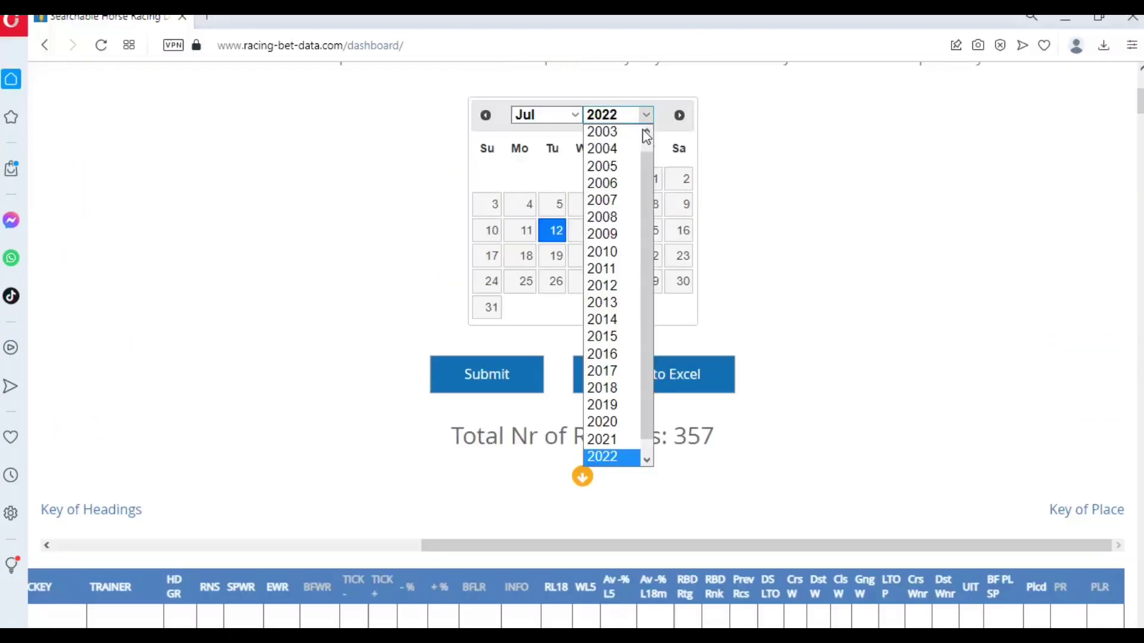
pyautogui.click(612, 234)
pyautogui.click(555, 236)
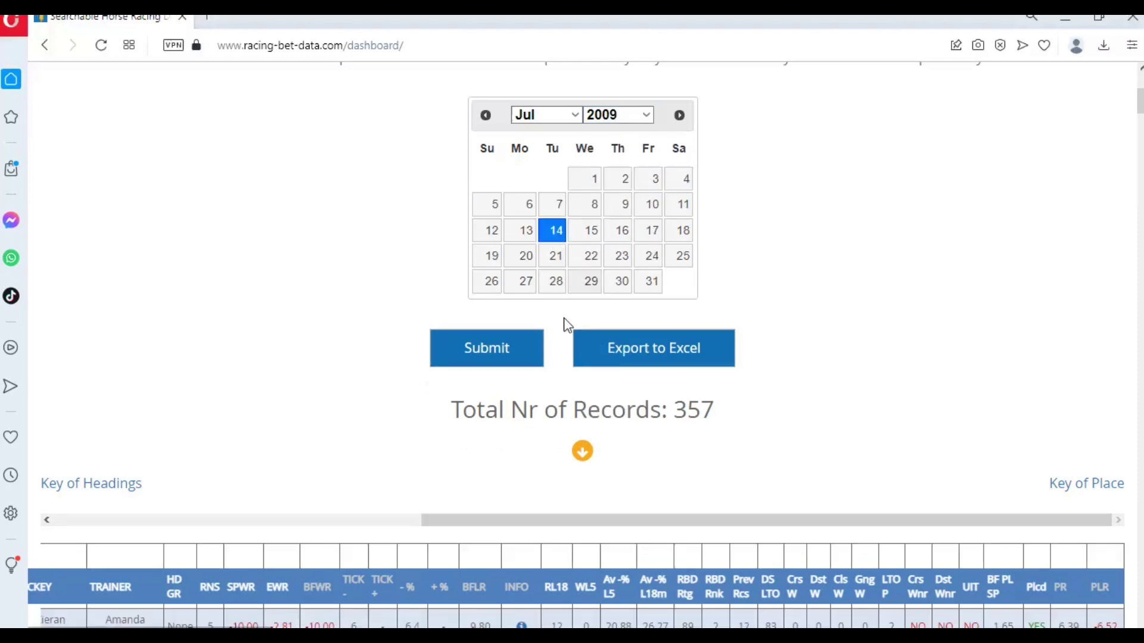
pyautogui.click(492, 358)
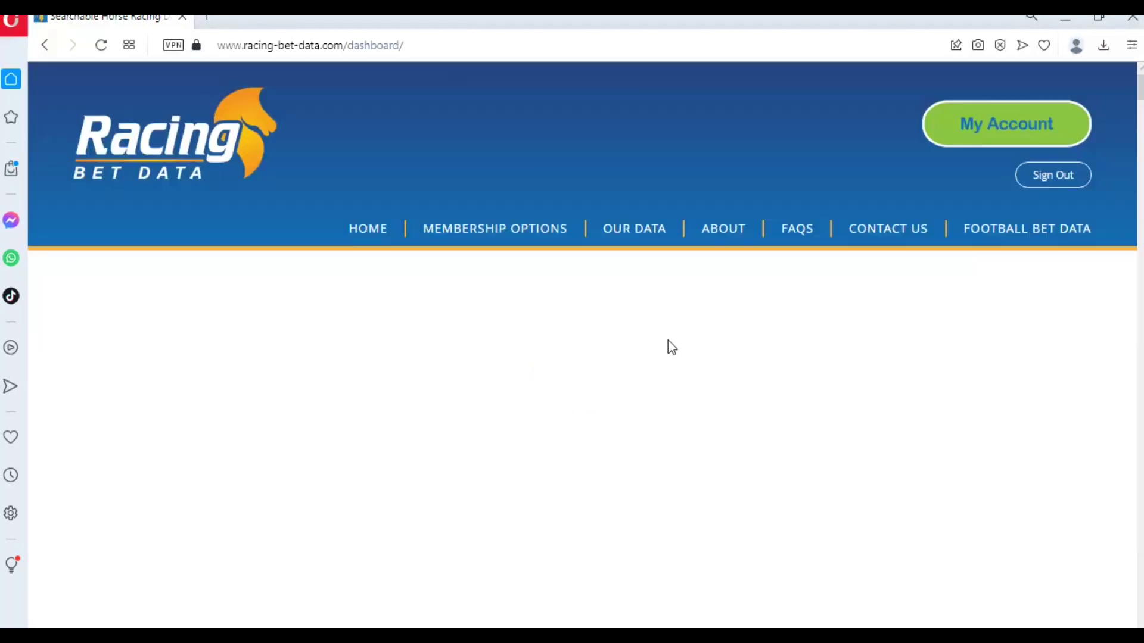
# - Browse the 413 results, scrolling right to the BF PL SP, Plcd, PR and PLR columns
pyautogui.scroll(-3, 669, 333)
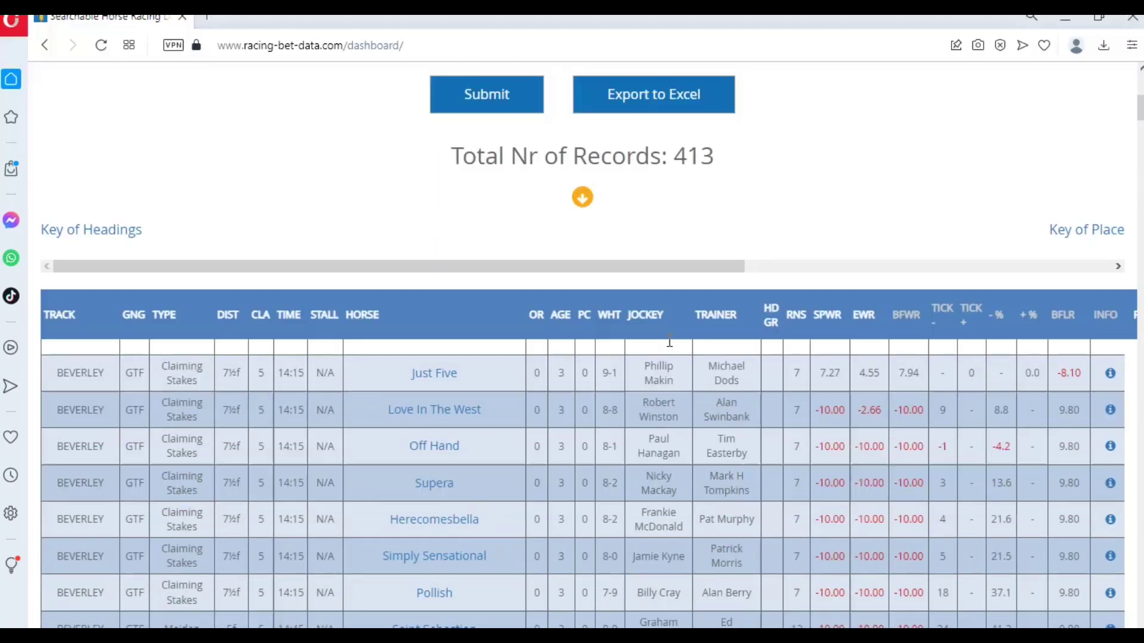
pyautogui.click(1118, 266)
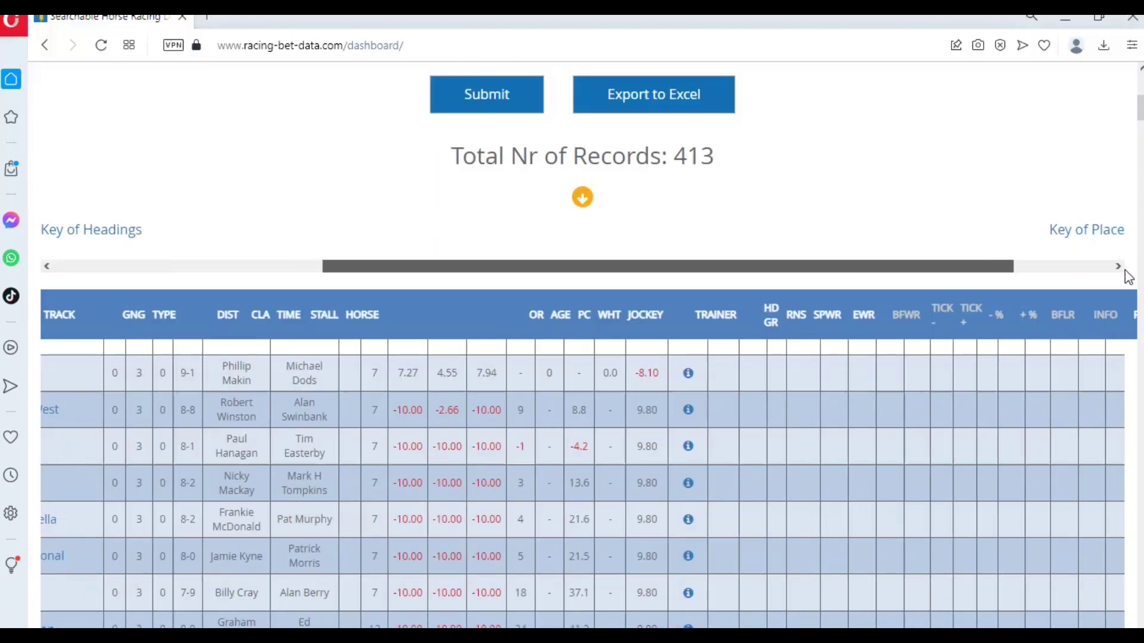
pyautogui.scroll(-6, 1048, 470)
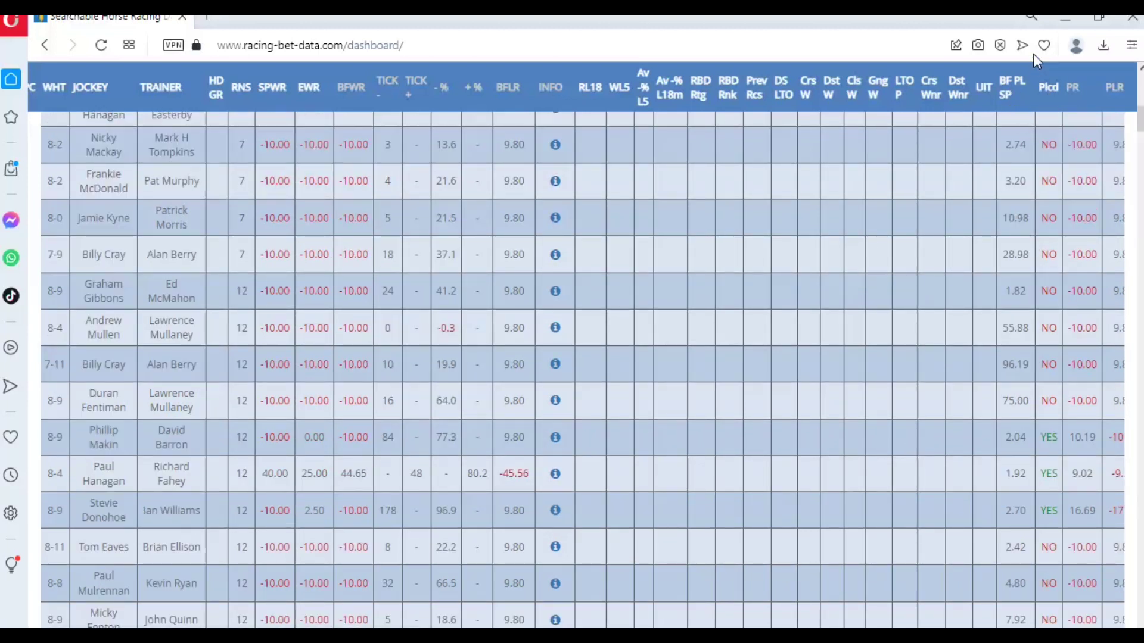
pyautogui.hscroll(1, 1068, 159)
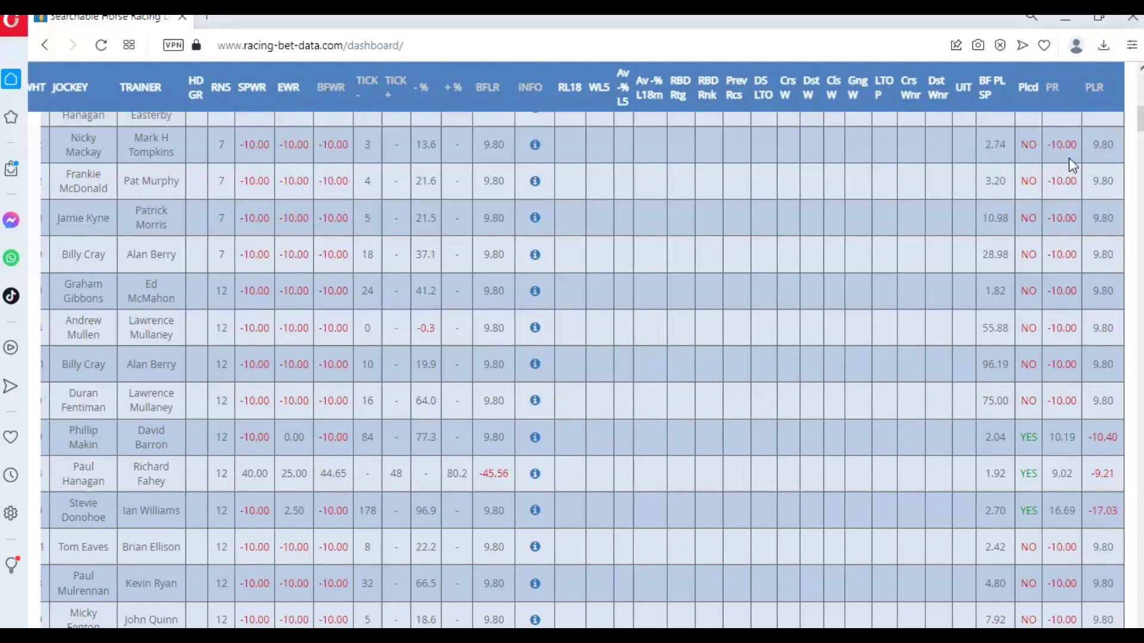
pyautogui.scroll(-15, 1014, 213)
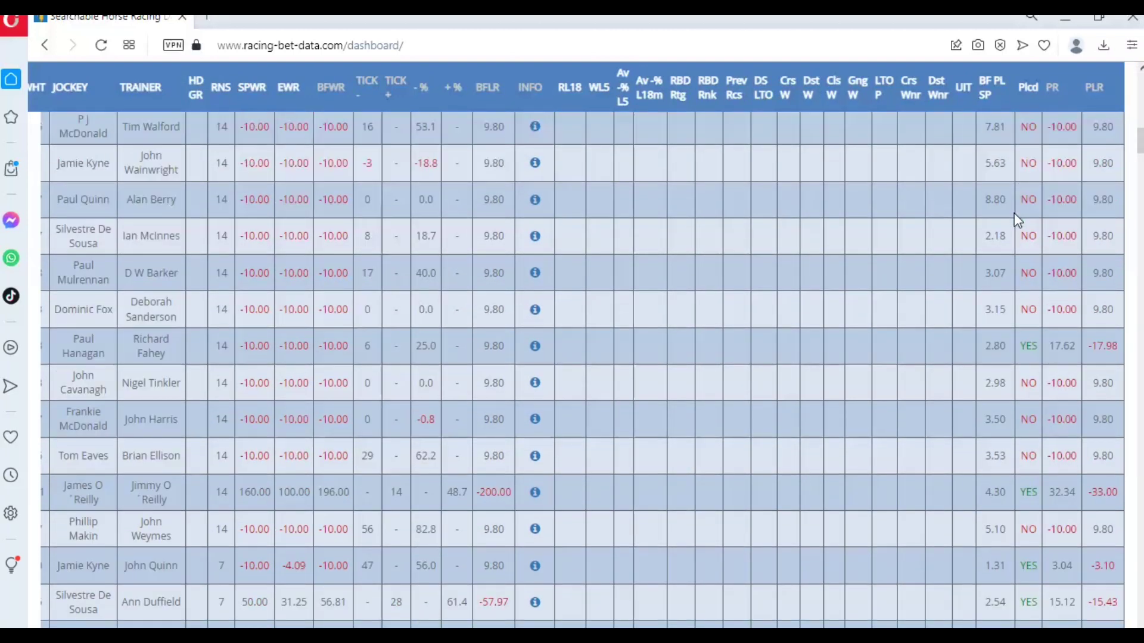
pyautogui.scroll(8, 1015, 213)
pyautogui.scroll(15, 1002, 176)
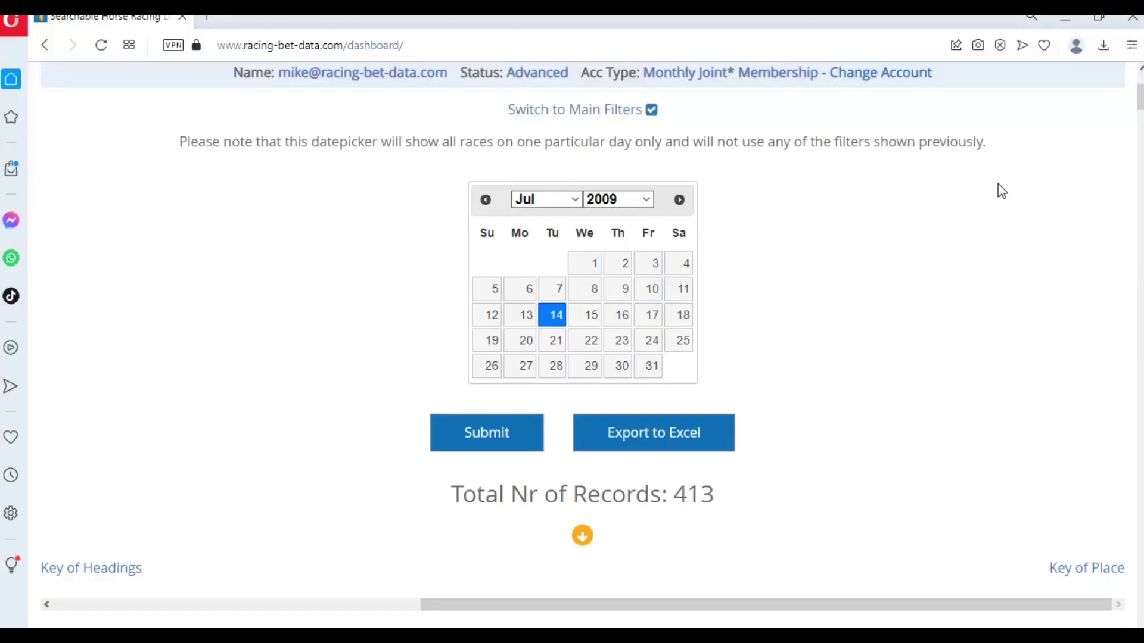
# - Go to the Horse History/Head to Head page and list horses starting with K
pyautogui.scroll(5, 944, 198)
pyautogui.moveTo(632, 238)
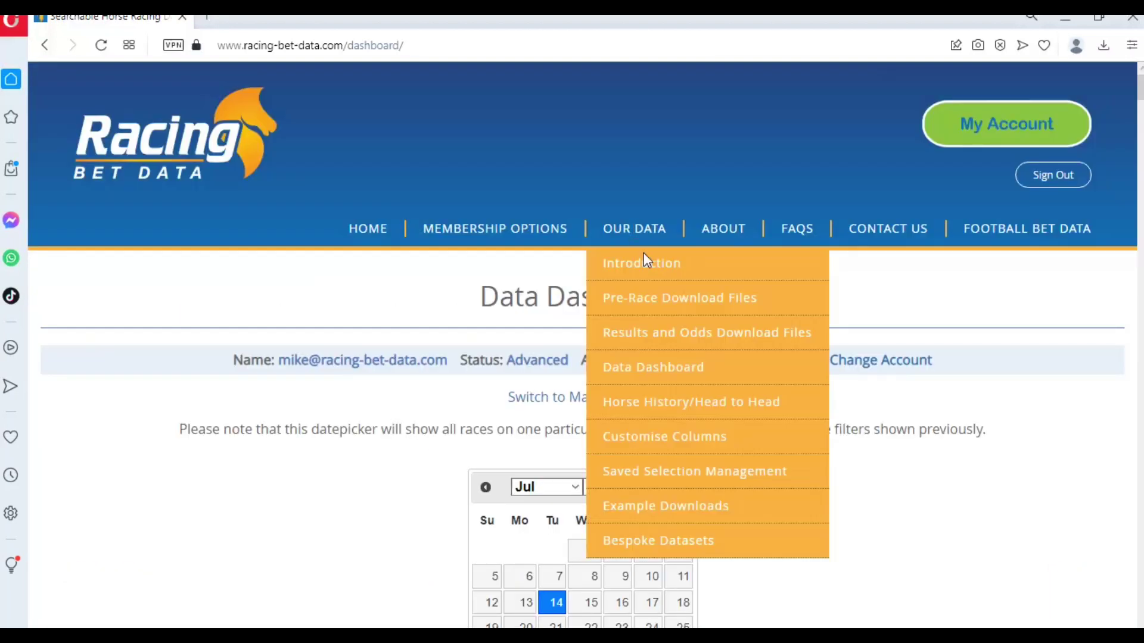
pyautogui.click(697, 403)
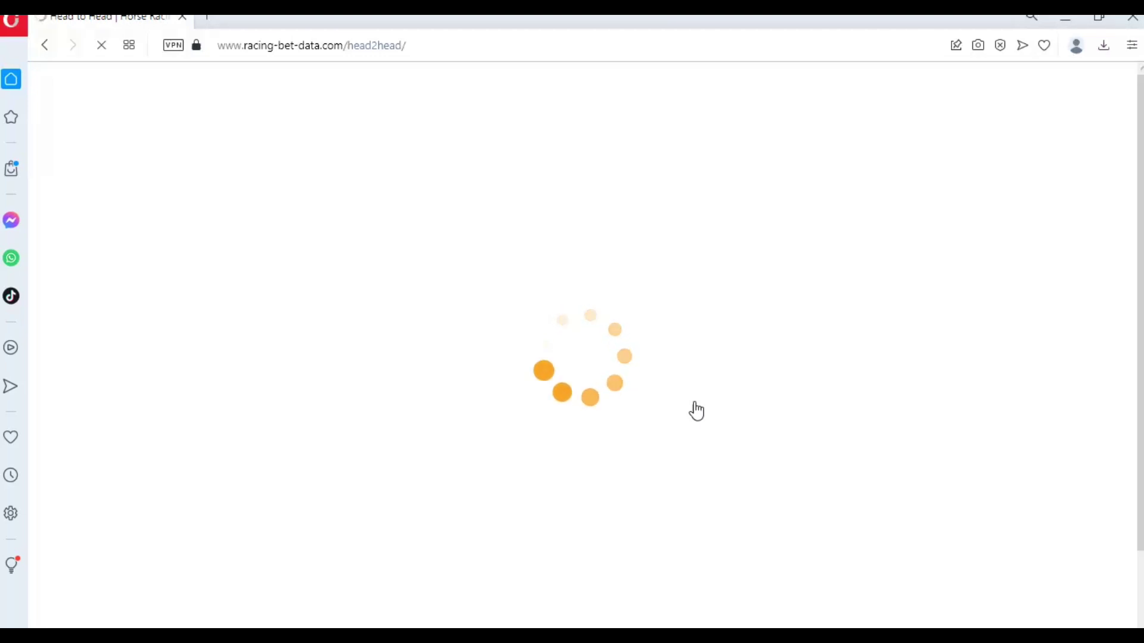
pyautogui.scroll(-2, 696, 411)
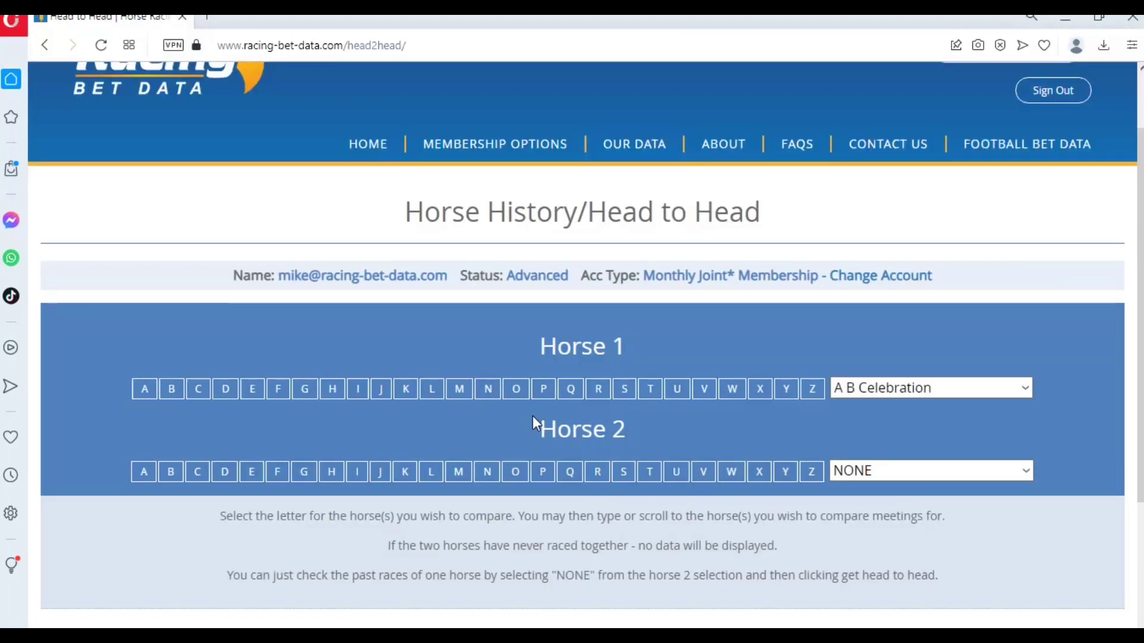
pyautogui.click(408, 393)
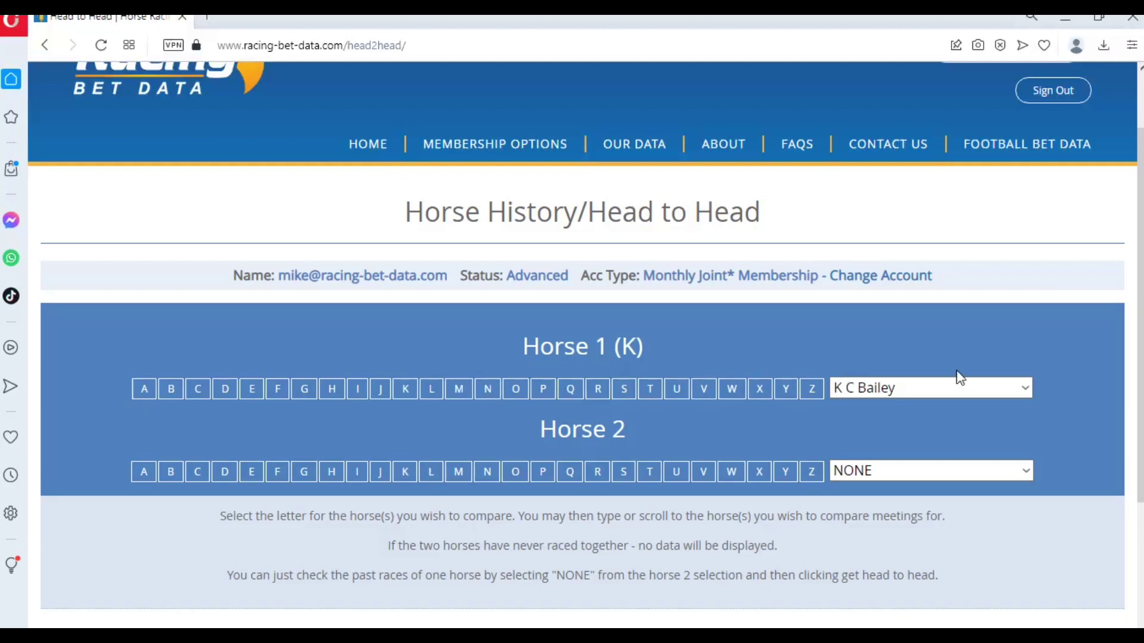
# - Search 'kauto' in the Horse 1 list and choose Kauto Star
pyautogui.click(930, 387)
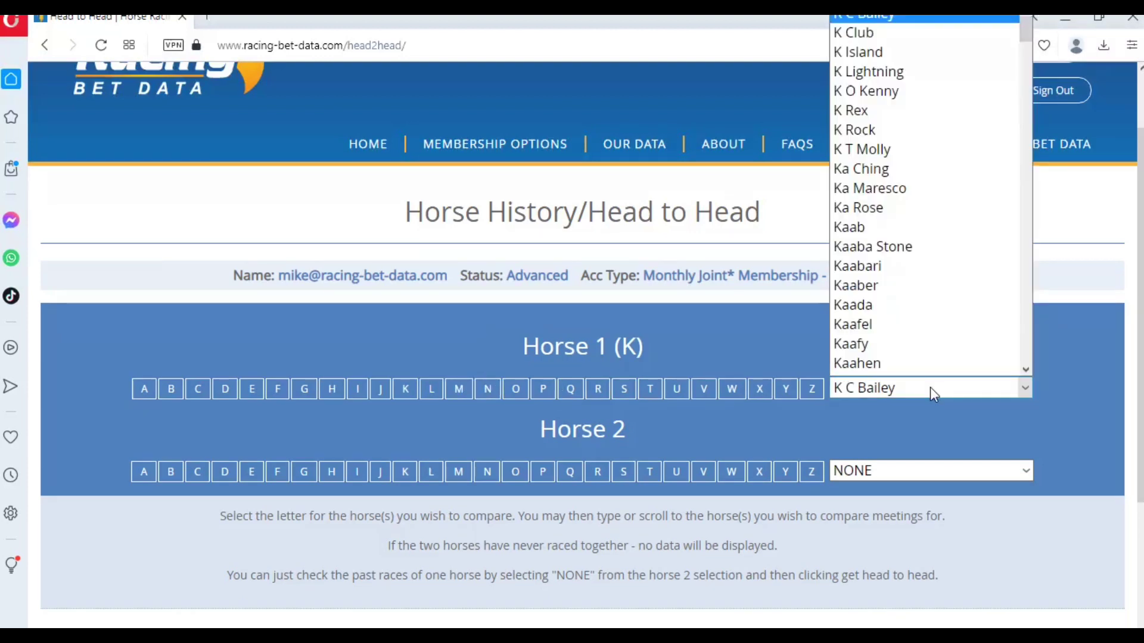
pyautogui.write('kauto')
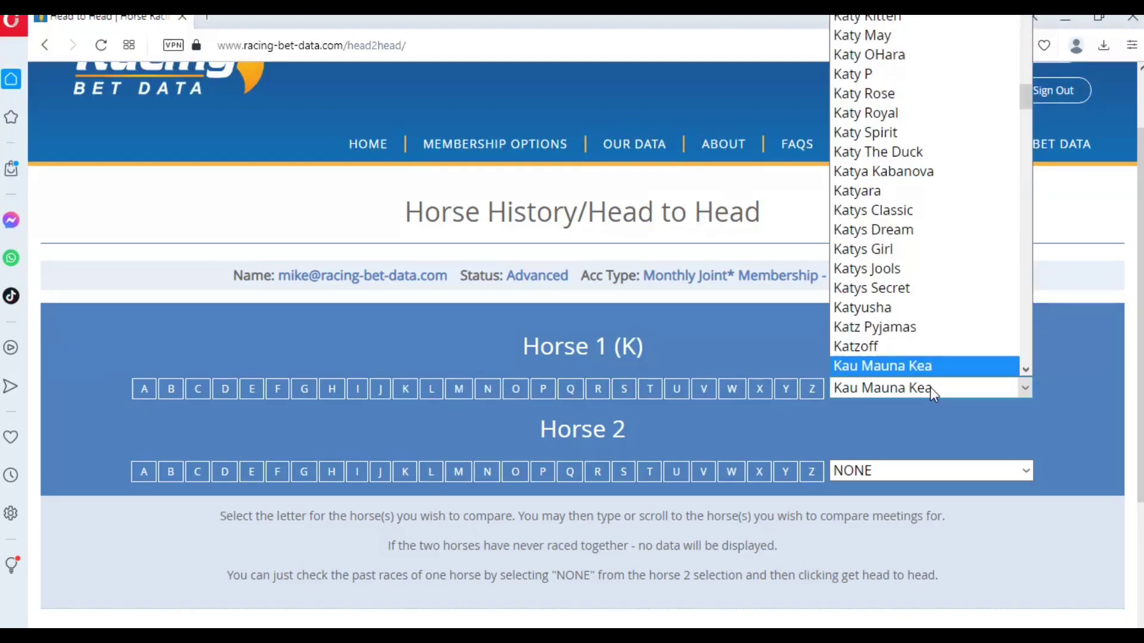
pyautogui.click(1026, 369)
pyautogui.moveTo(1026, 369); pyautogui.dragTo(1025, 369)
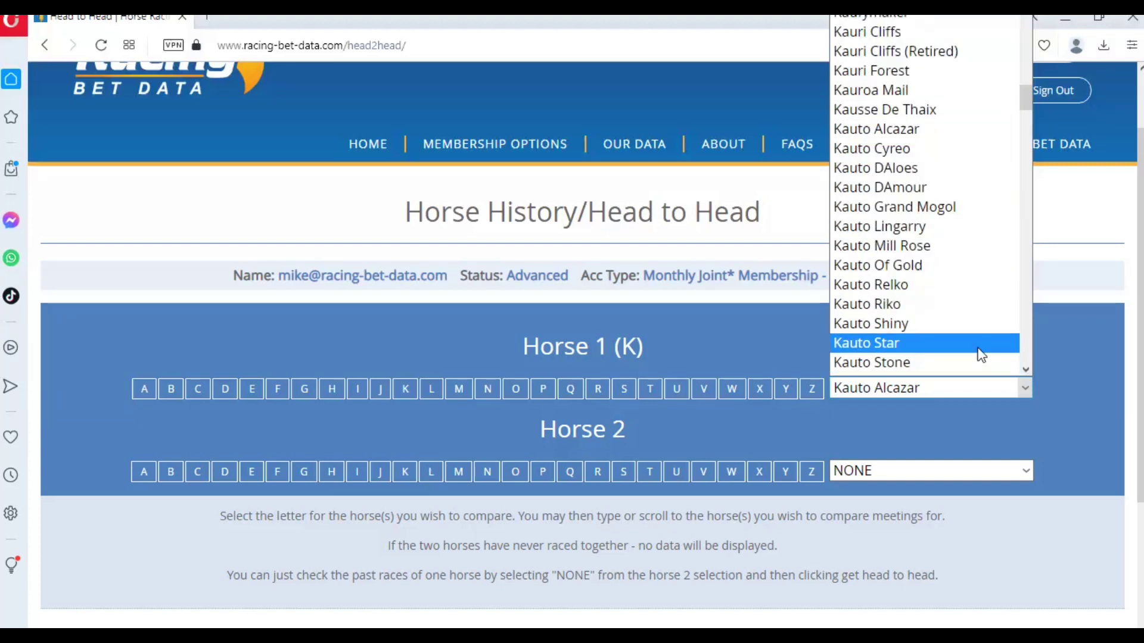
pyautogui.click(978, 346)
pyautogui.scroll(-1, 980, 399)
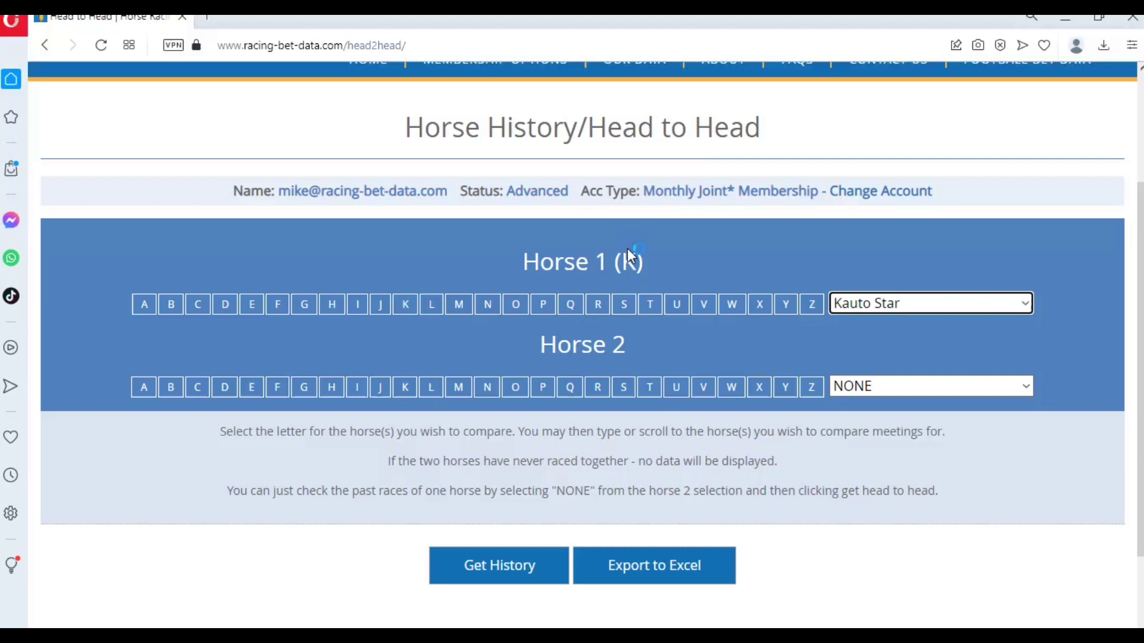
pyautogui.scroll(-1, 667, 271)
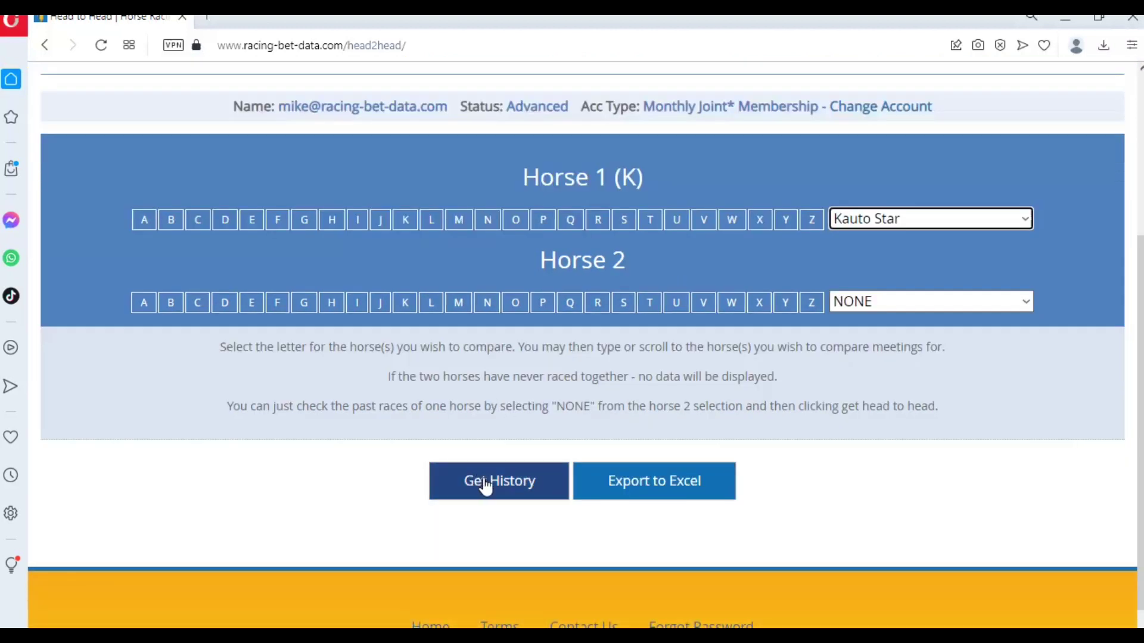
# - Load Kauto Star's race history and scroll across the results table
pyautogui.click(484, 484)
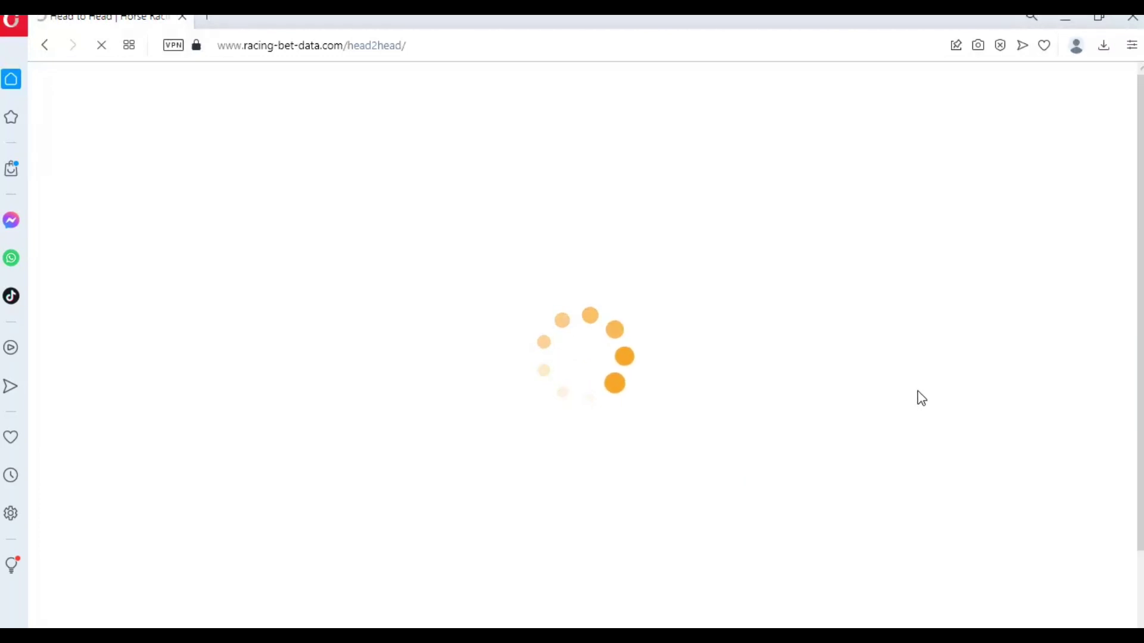
pyautogui.scroll(-4, 921, 393)
pyautogui.scroll(-5, 918, 386)
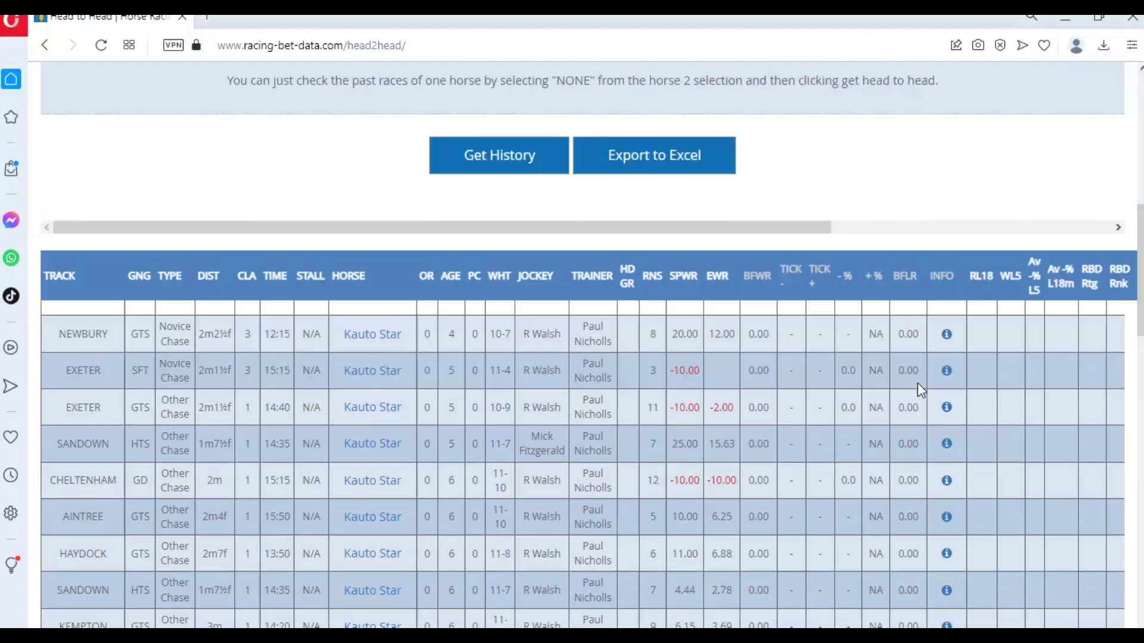
pyautogui.moveTo(792, 227); pyautogui.dragTo(1073, 228)
pyautogui.scroll(-4, 905, 440)
pyautogui.scroll(-5, 906, 441)
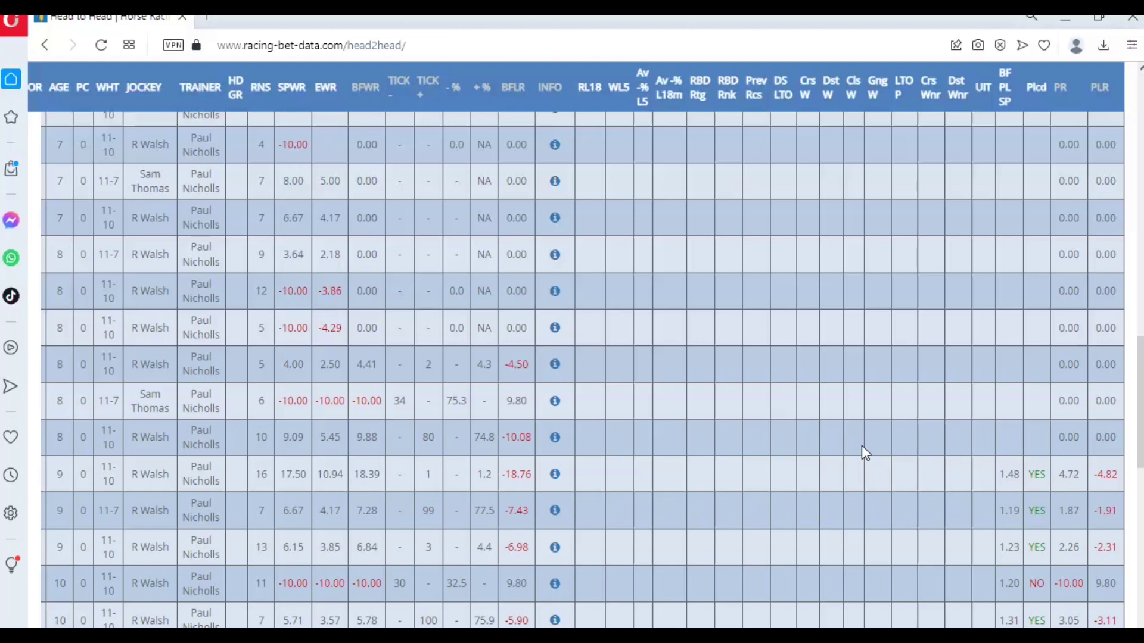
pyautogui.scroll(-5, 863, 447)
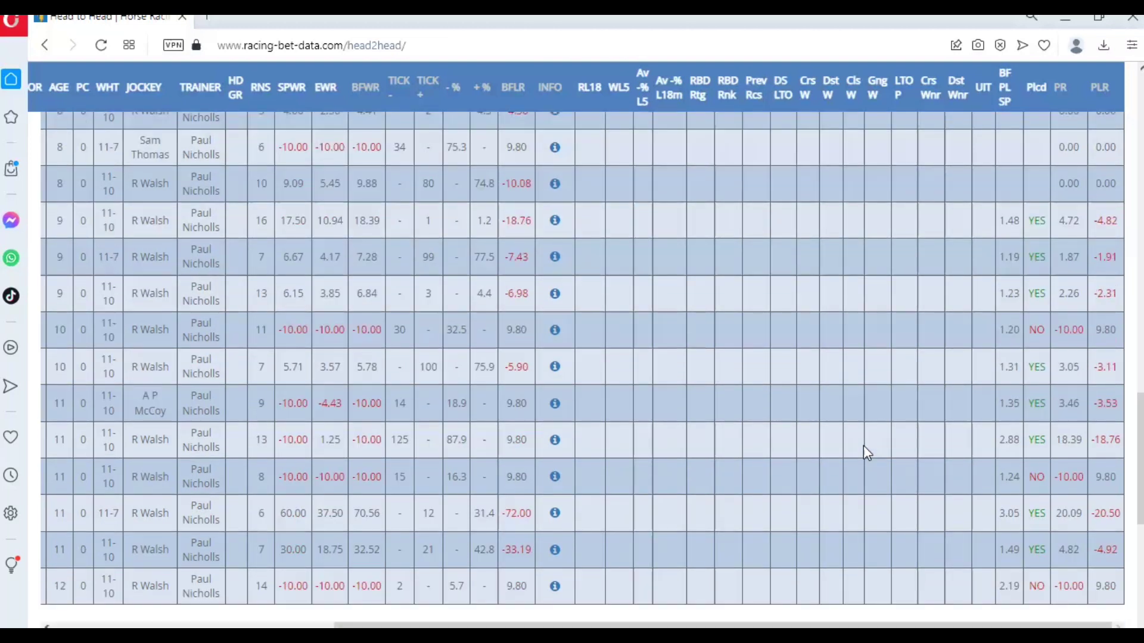
# - Review the race table and the Profitability panel showing 31 races and 19 winners
pyautogui.scroll(1, 968, 298)
pyautogui.scroll(-6, 991, 292)
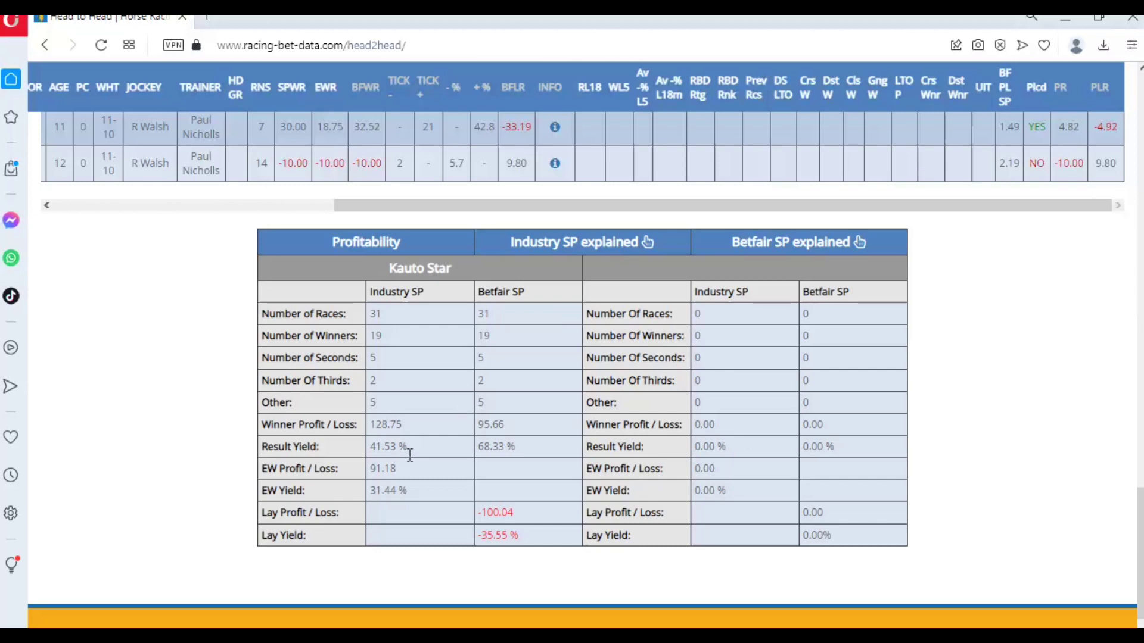
pyautogui.moveTo(490, 268); pyautogui.dragTo(385, 270)
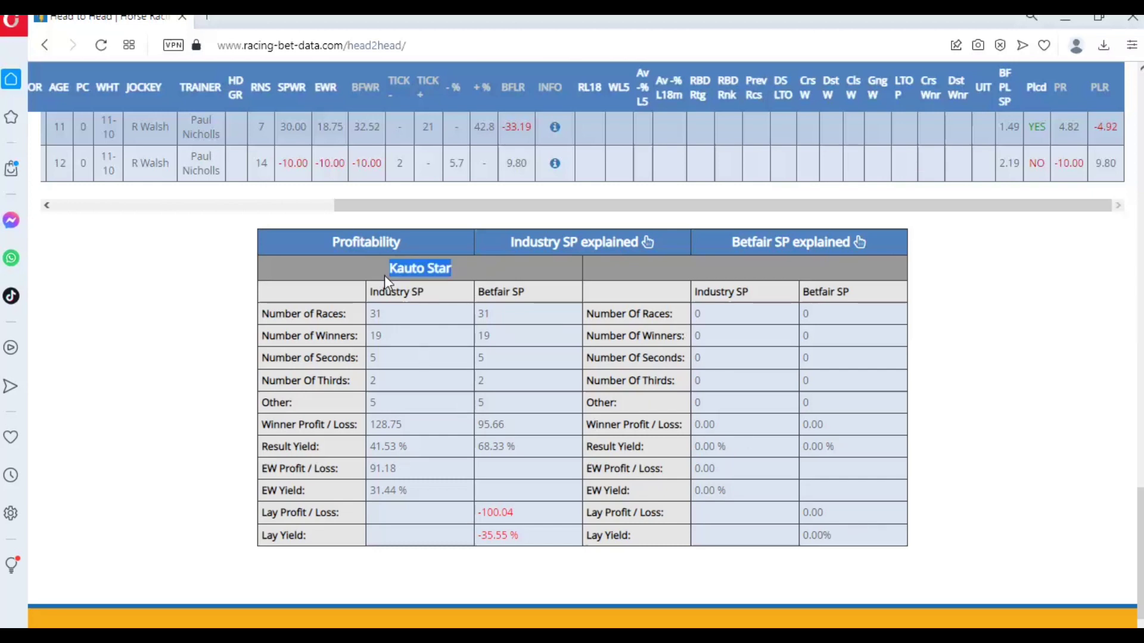
pyautogui.scroll(7, 496, 322)
pyautogui.scroll(10, 498, 316)
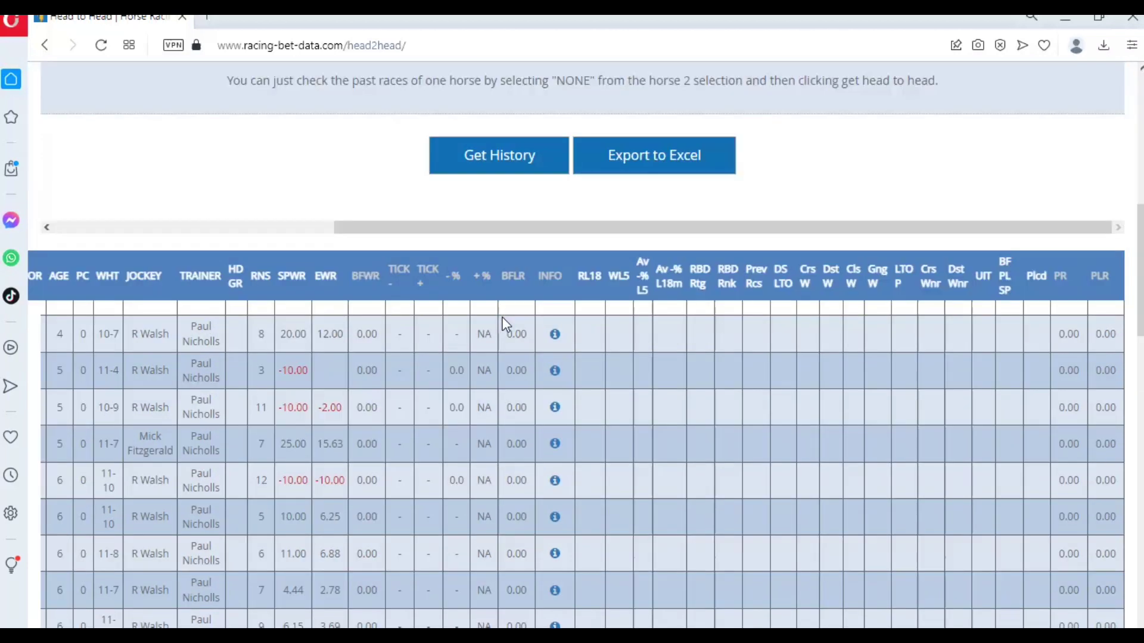
pyautogui.moveTo(528, 234); pyautogui.dragTo(249, 228)
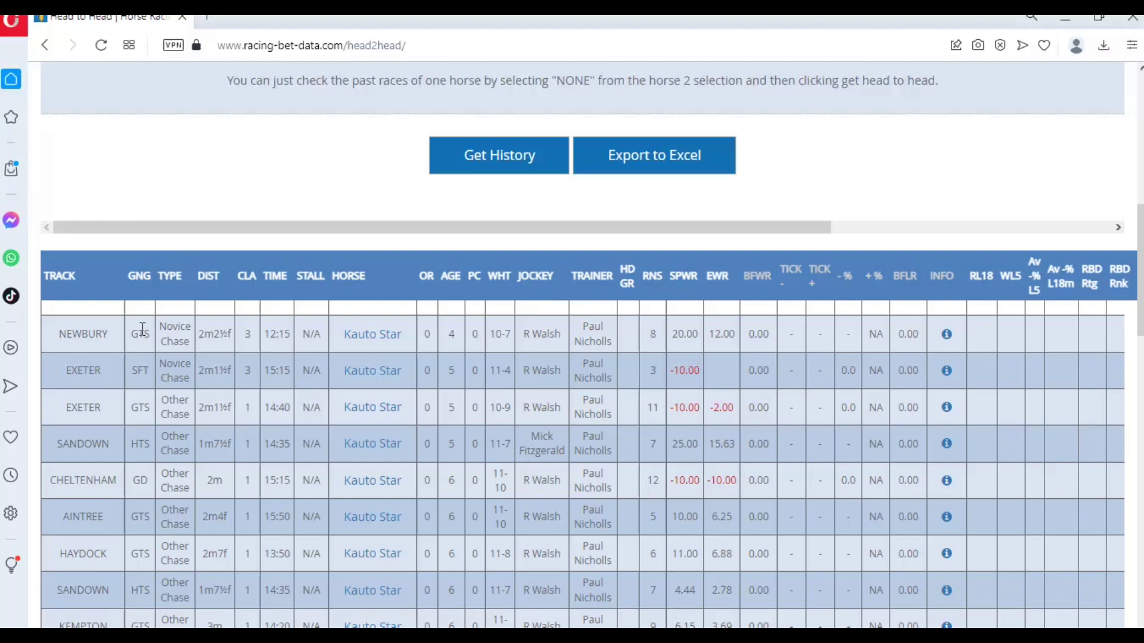
pyautogui.scroll(-3, 345, 391)
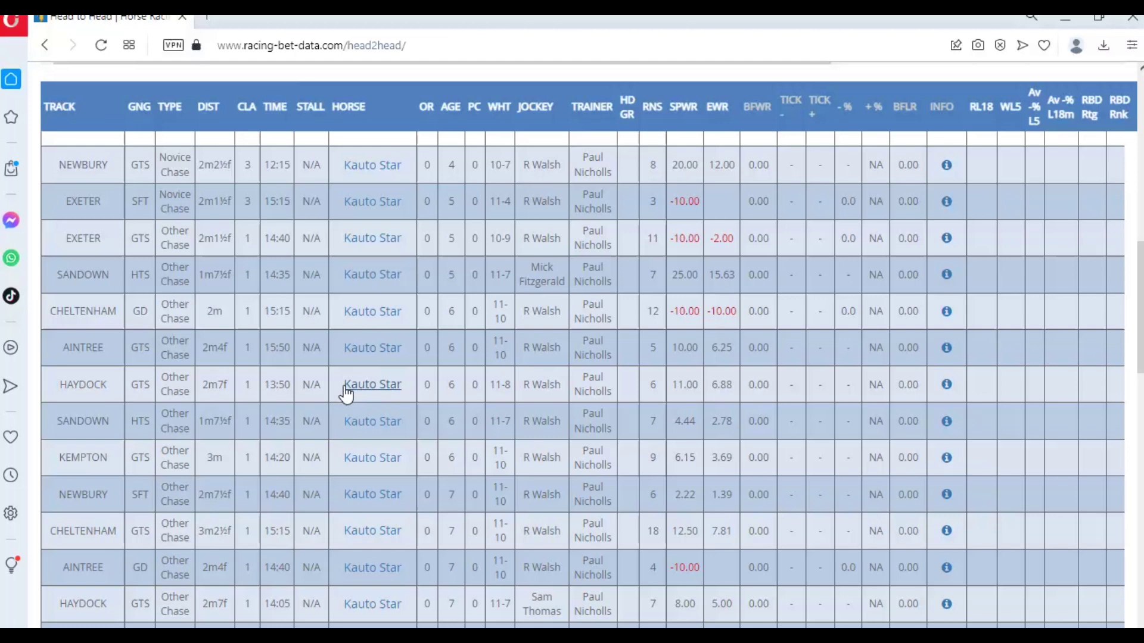
pyautogui.scroll(3, 346, 390)
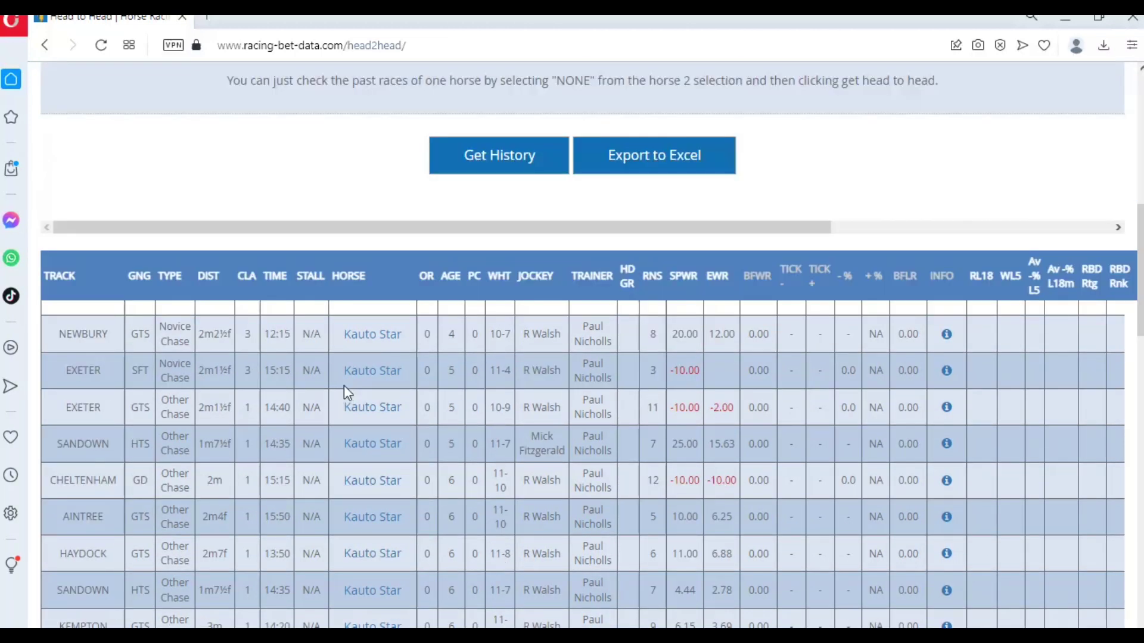
pyautogui.scroll(-1, 346, 390)
pyautogui.scroll(12, 520, 390)
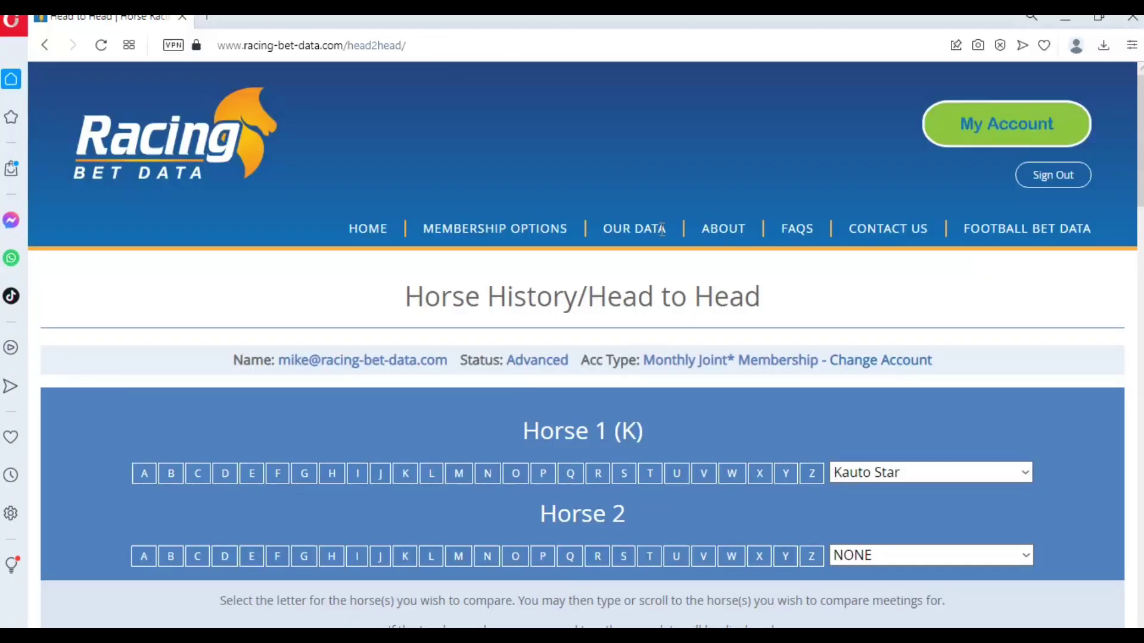
# - Return to the page top and reveal the OUR DATA menu with Customise Columns and Data Dashboard
pyautogui.moveTo(659, 223)
pyautogui.scroll(-15, 892, 312)
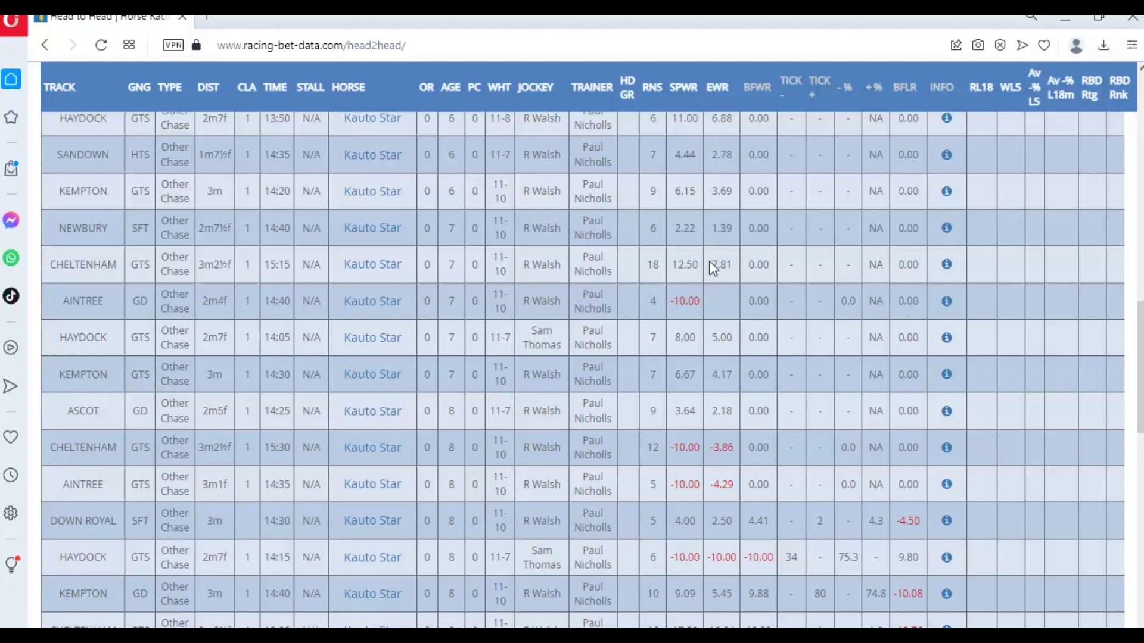
pyautogui.scroll(2, 713, 269)
pyautogui.scroll(7, 713, 269)
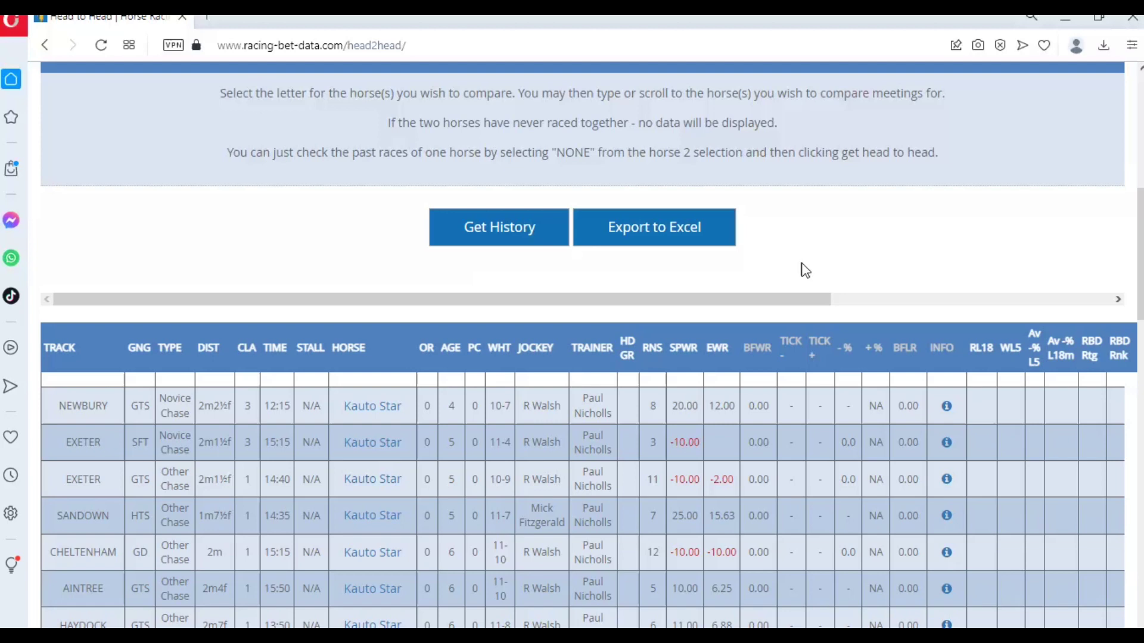
pyautogui.scroll(6, 800, 265)
pyautogui.scroll(2, 680, 147)
pyautogui.moveTo(632, 154)
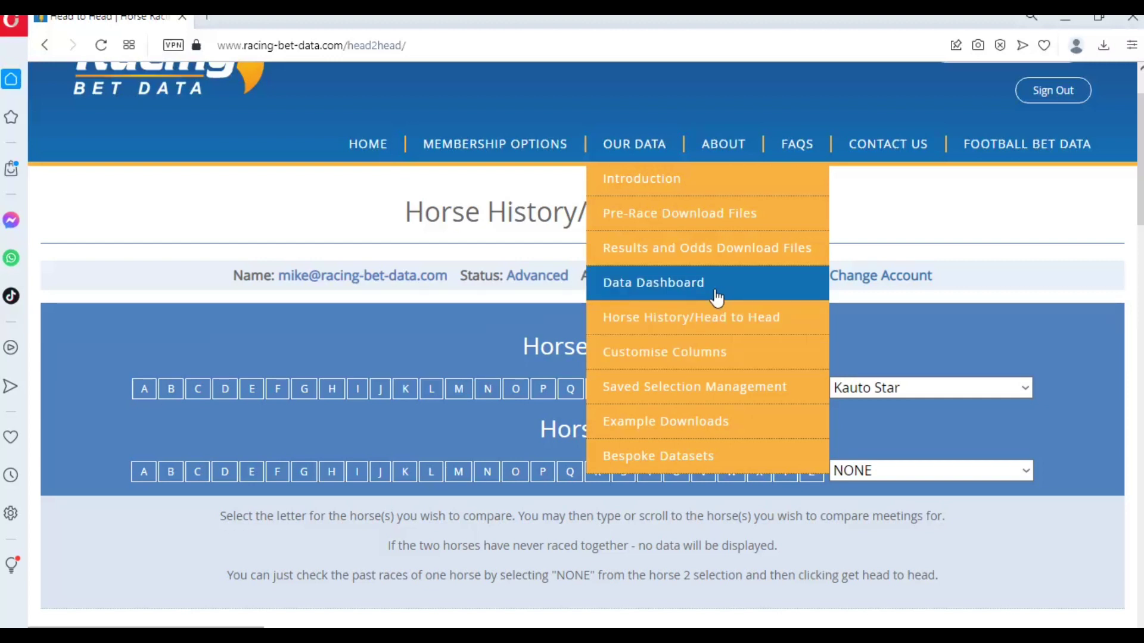
pyautogui.scroll(-4, 786, 557)
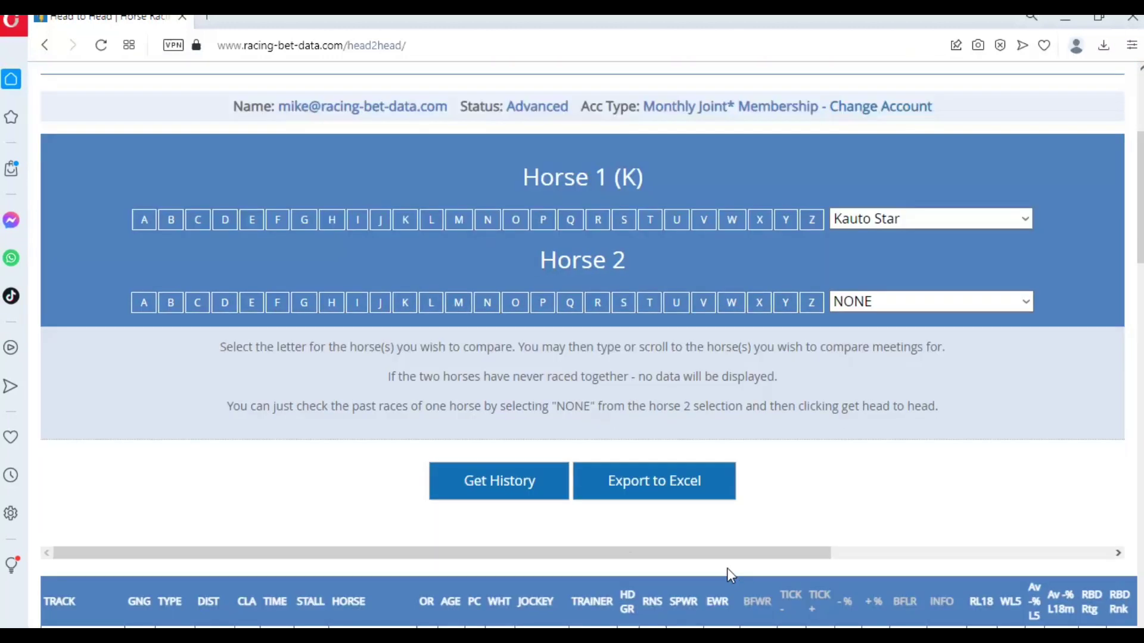
pyautogui.scroll(-2, 838, 484)
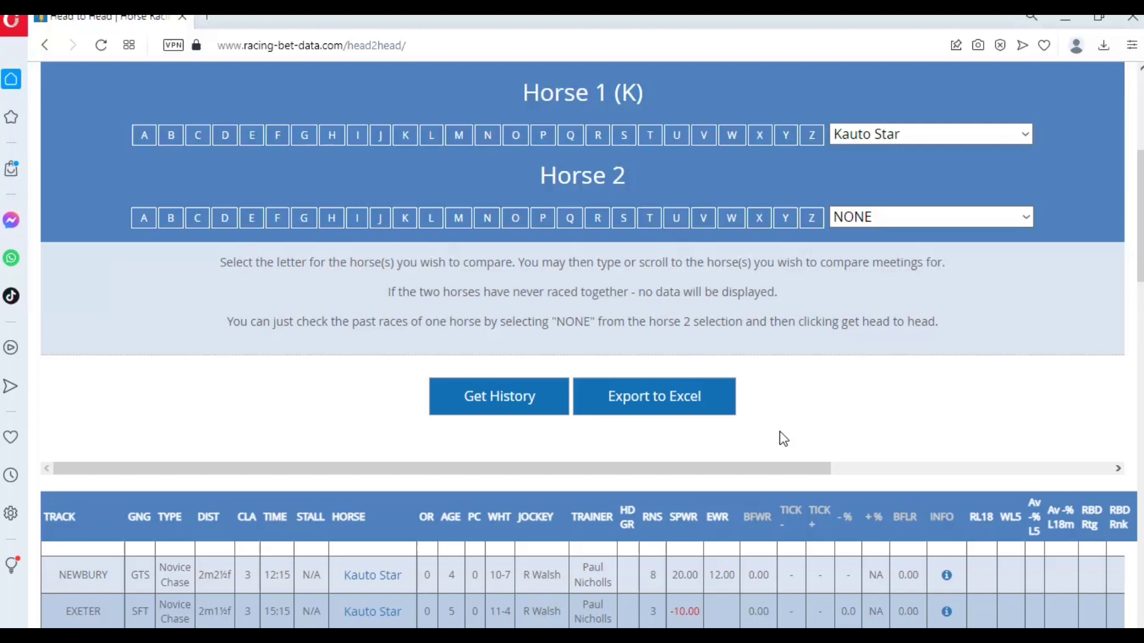
pyautogui.scroll(4, 783, 439)
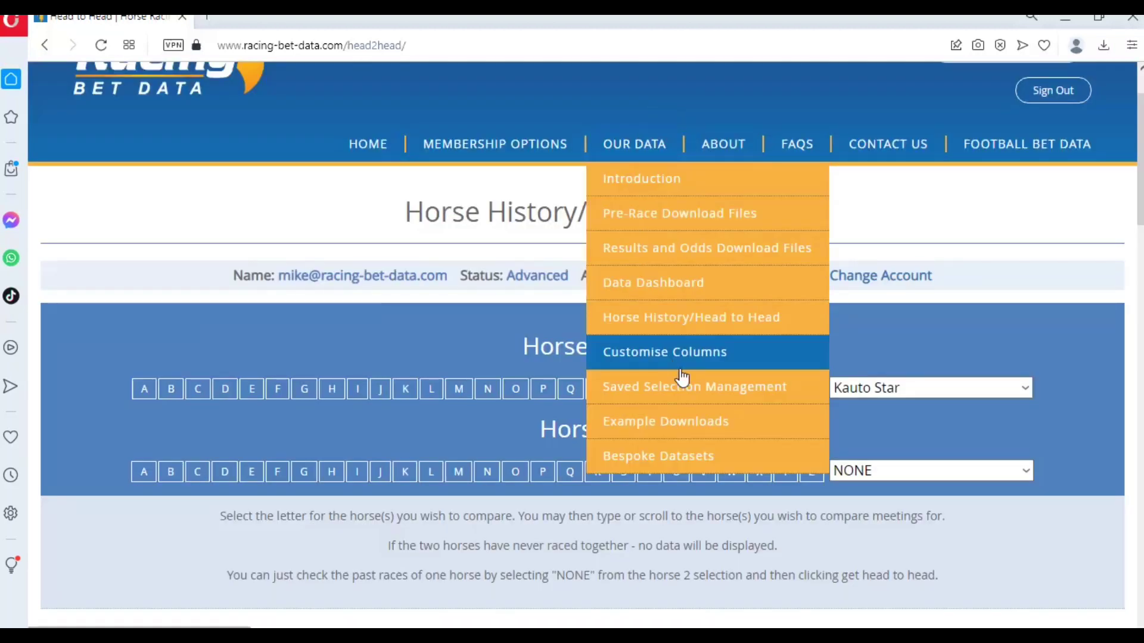
# - Edit and save the Customise Columns selection, keeping the DATE and CTY columns ticked
pyautogui.click(681, 374)
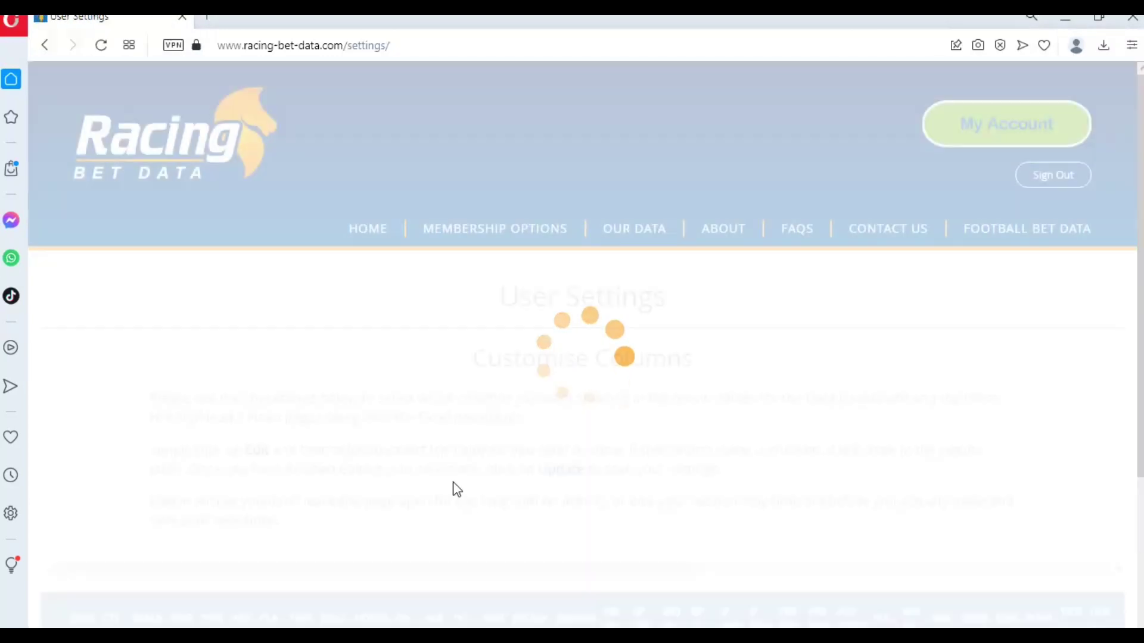
pyautogui.scroll(-4, 456, 488)
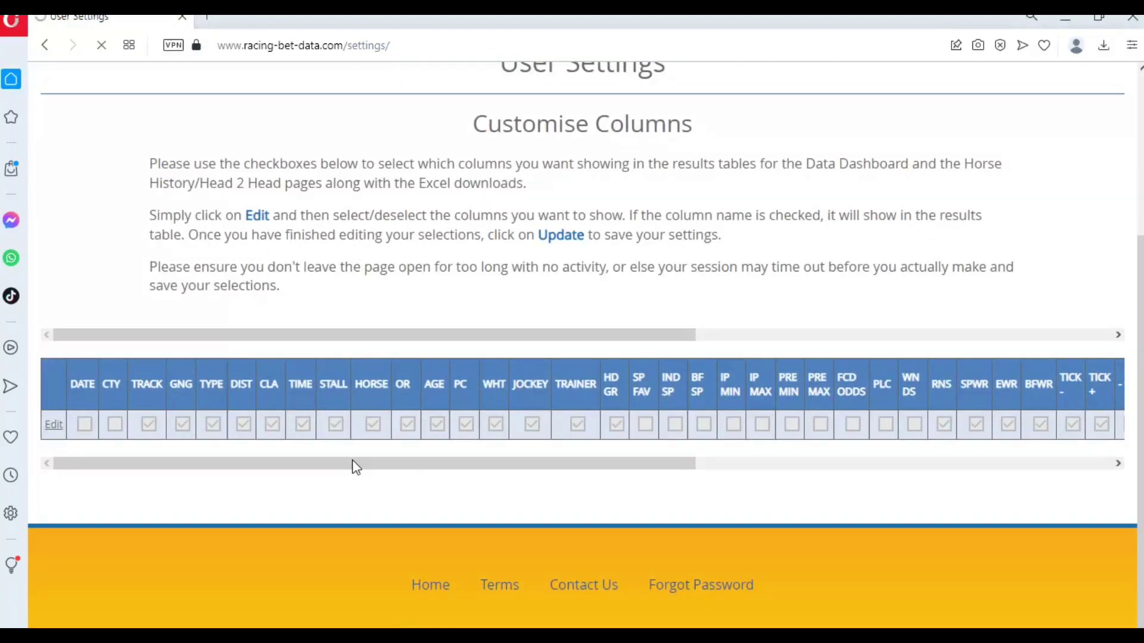
pyautogui.click(53, 427)
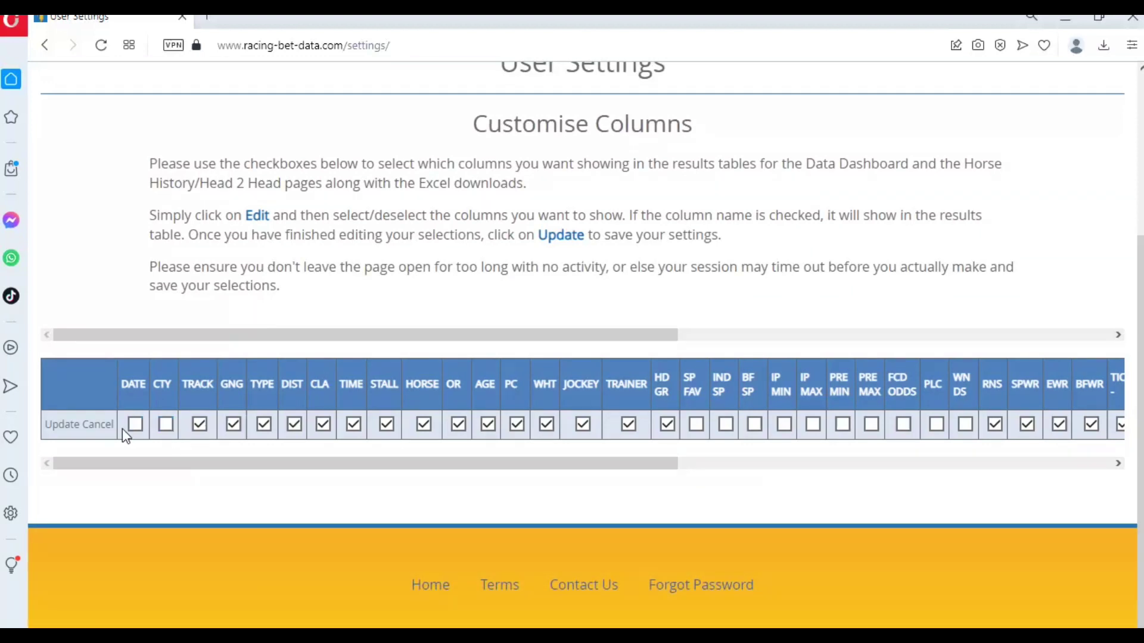
pyautogui.click(70, 425)
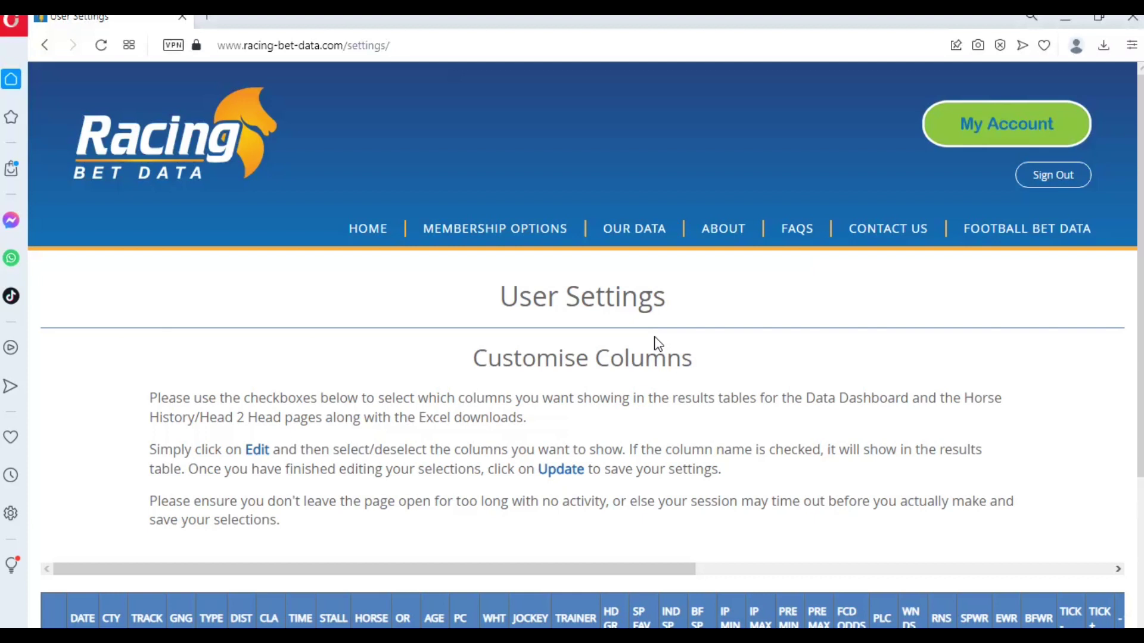
pyautogui.scroll(-1, 657, 344)
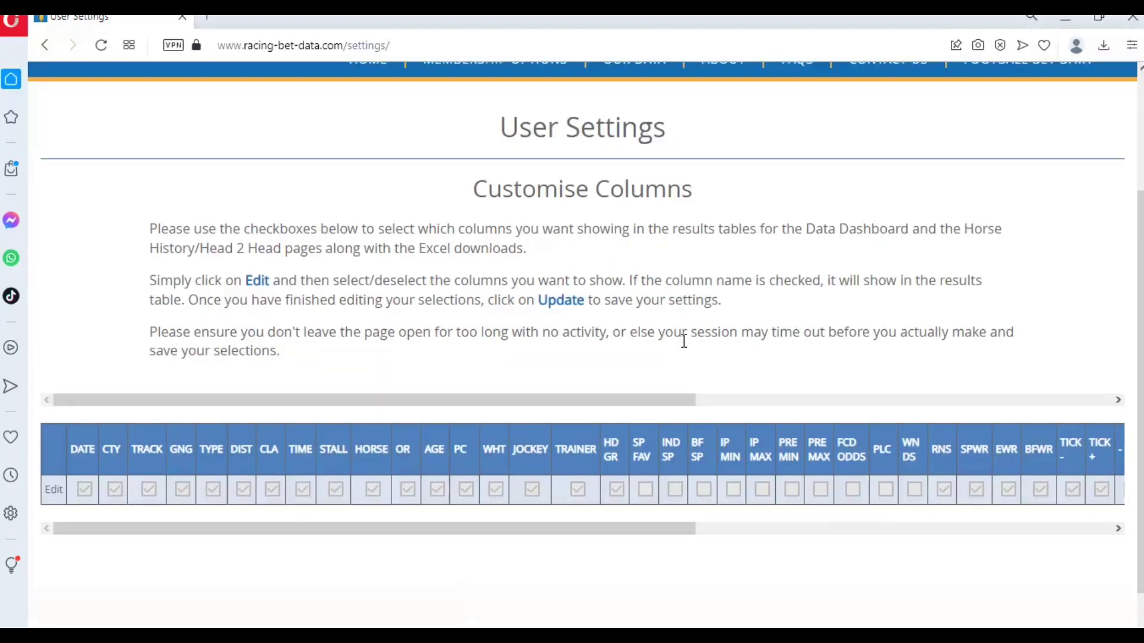
pyautogui.scroll(2, 686, 341)
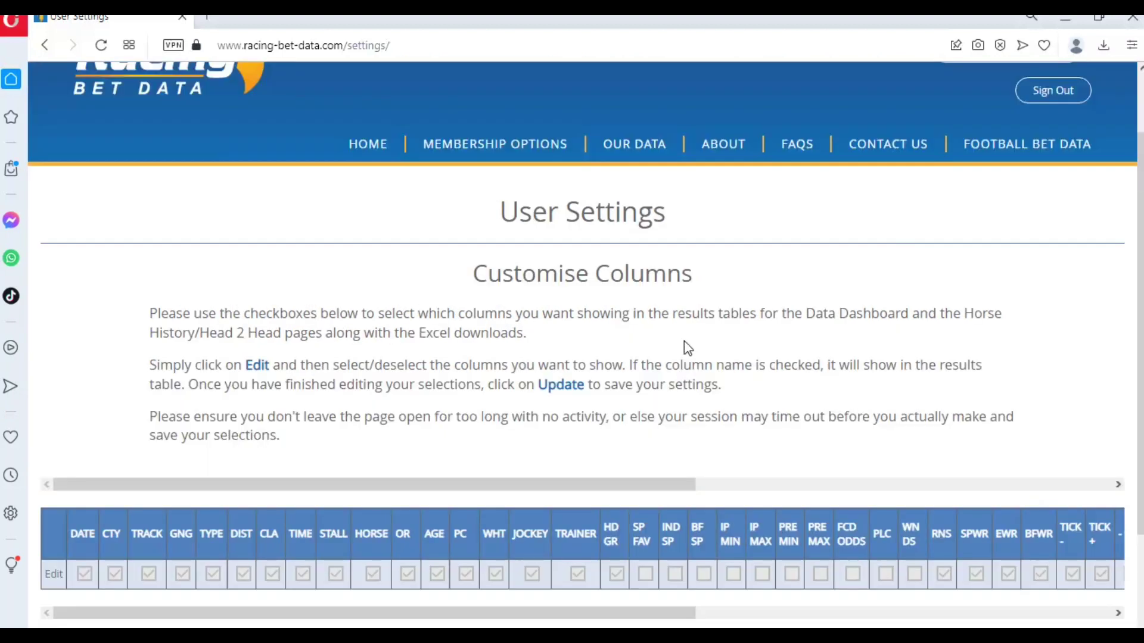